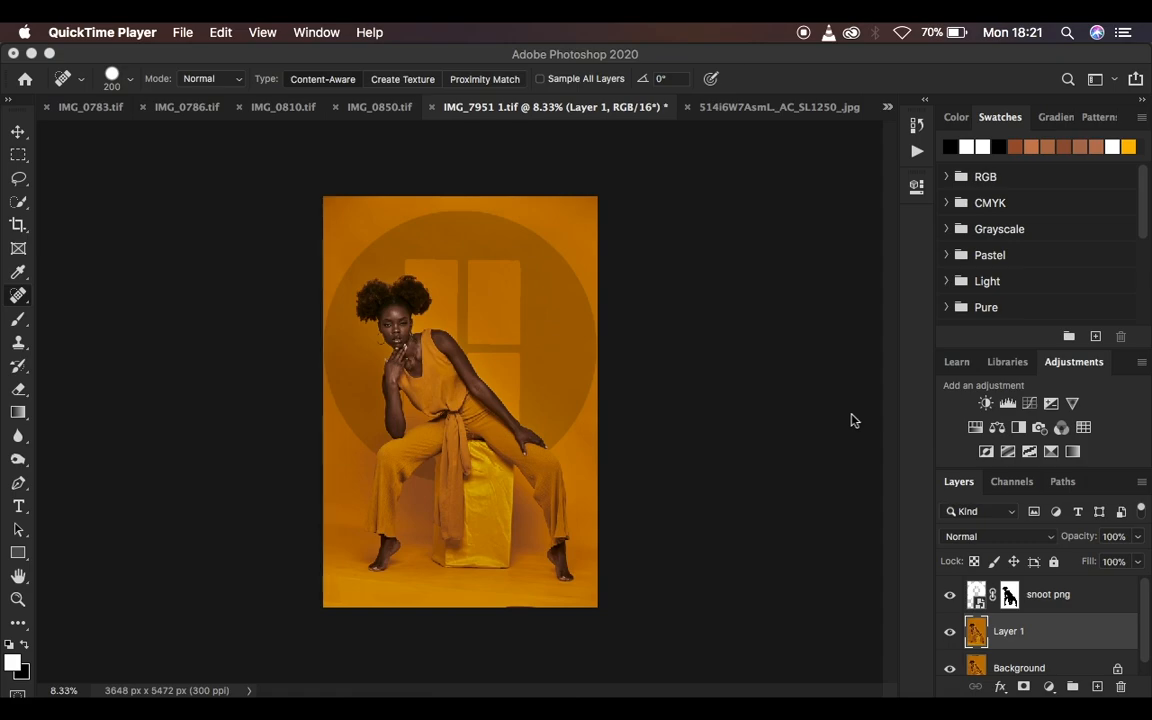
Compare the photo with and without the snoot png overlay, and delete the snoot png layer.
{"action": "left_click", "coordinate": [949, 595]}
{"action": "left_click", "coordinate": [949, 595]}
{"action": "left_click", "coordinate": [949, 595]}
{"action": "left_click", "coordinate": [949, 595]}
{"action": "left_click", "coordinate": [949, 595]}
{"action": "left_click", "coordinate": [949, 595]}
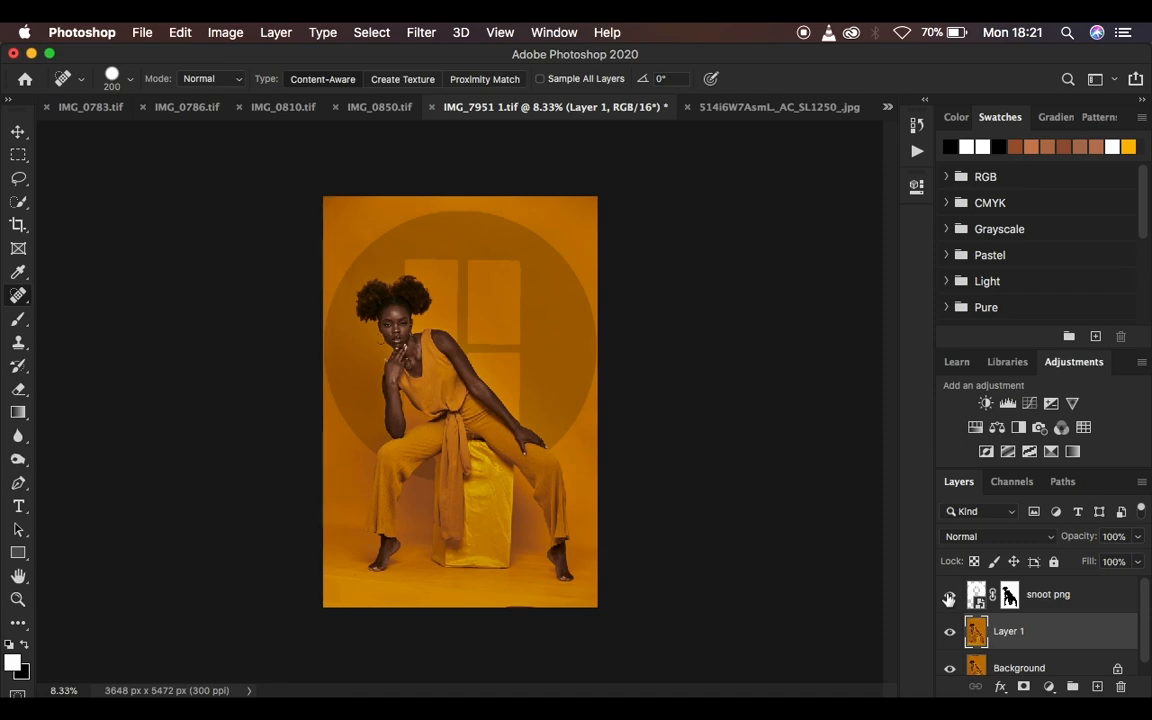
{"action": "left_click", "coordinate": [1060, 598]}
{"action": "key", "text": "BackSpace"}
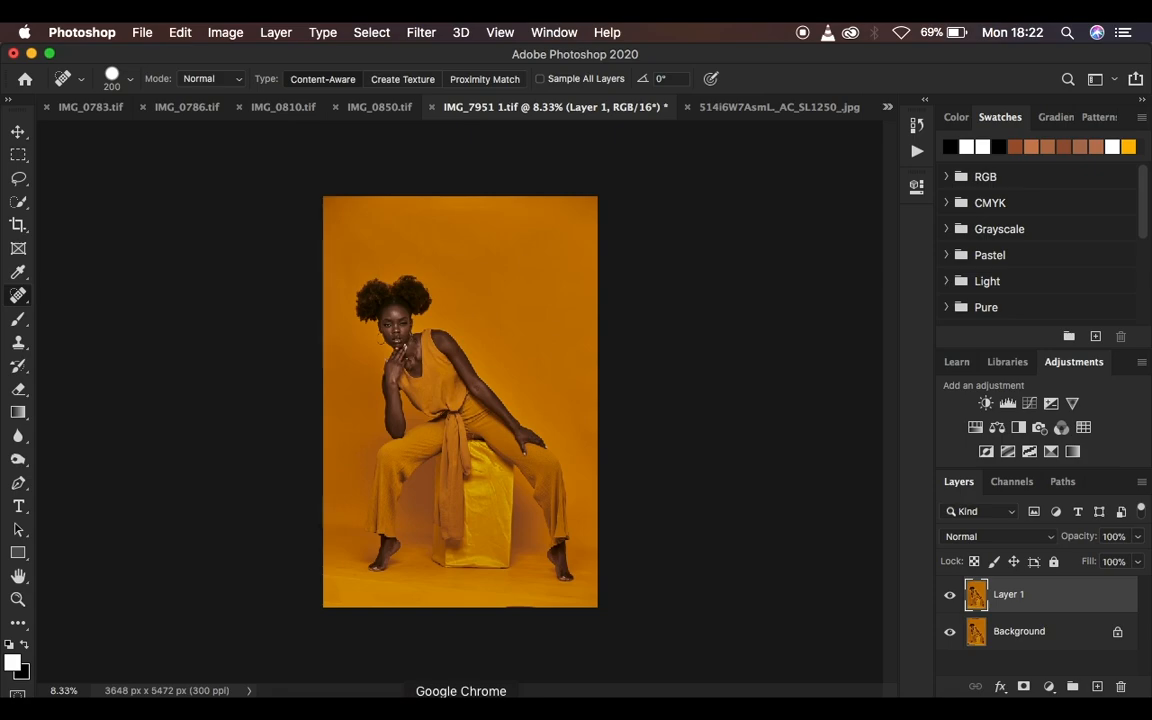
Switch to Chrome to look at the round window-pattern gobo image in the snoot effect search, and return to Photoshop.
{"action": "left_click", "coordinate": [461, 708]}
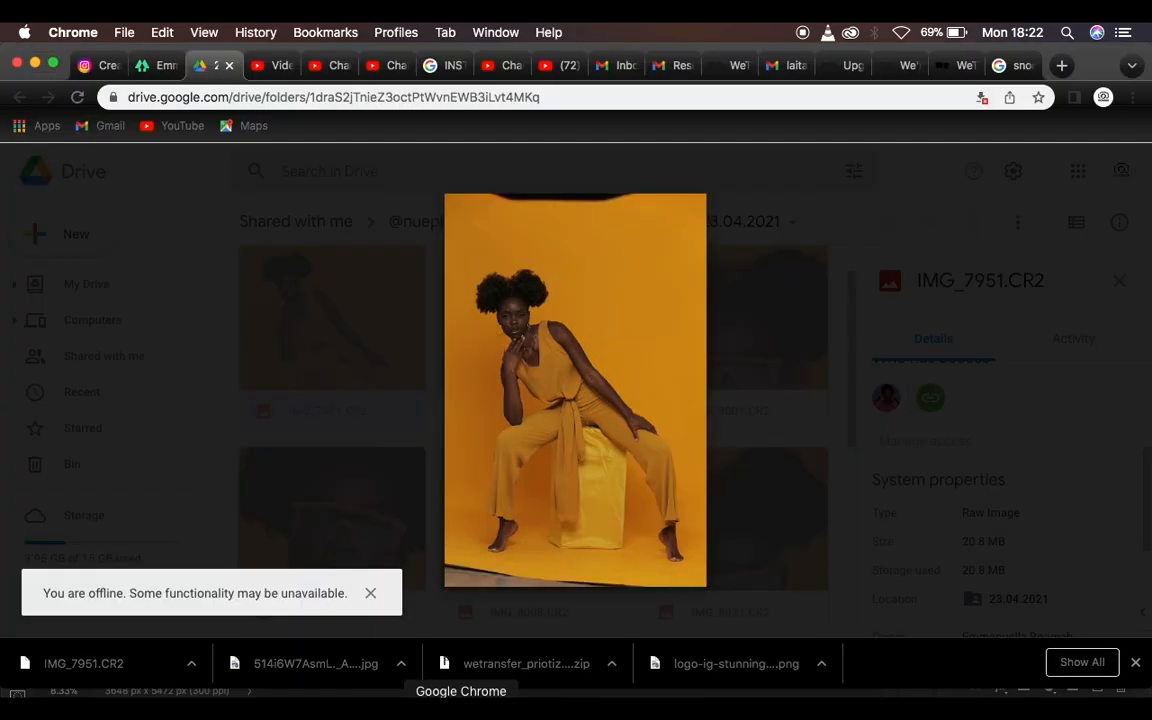
{"action": "left_click", "coordinate": [1018, 68]}
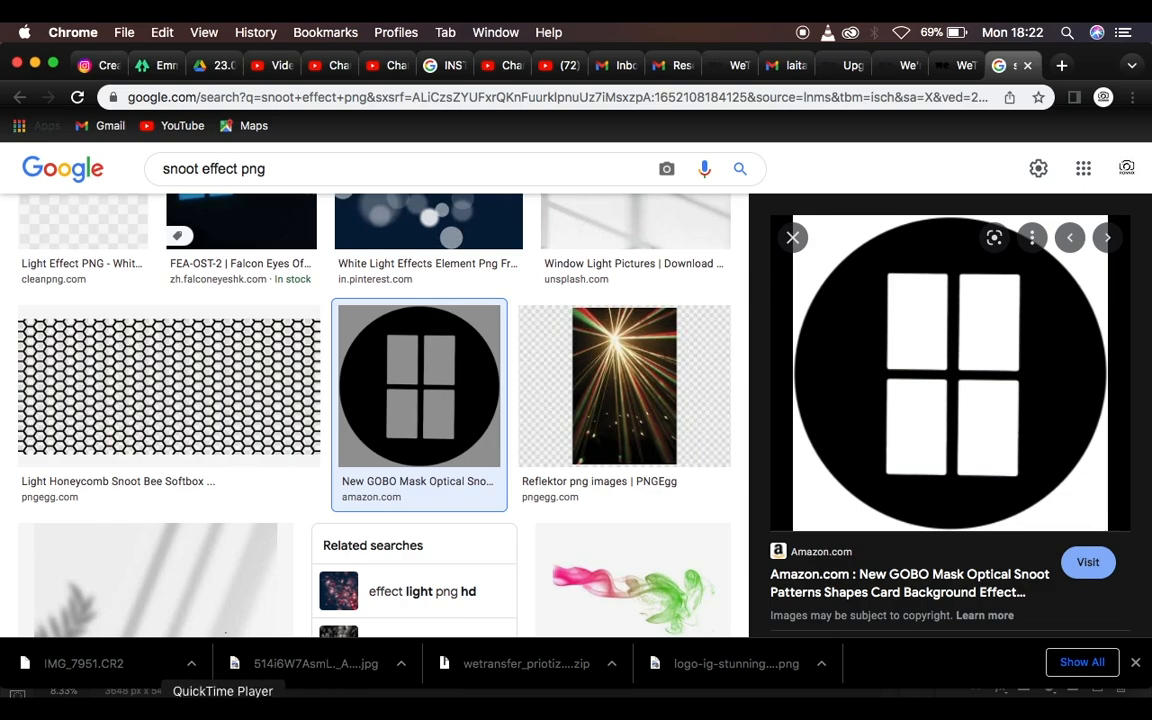
{"action": "left_click", "coordinate": [498, 710]}
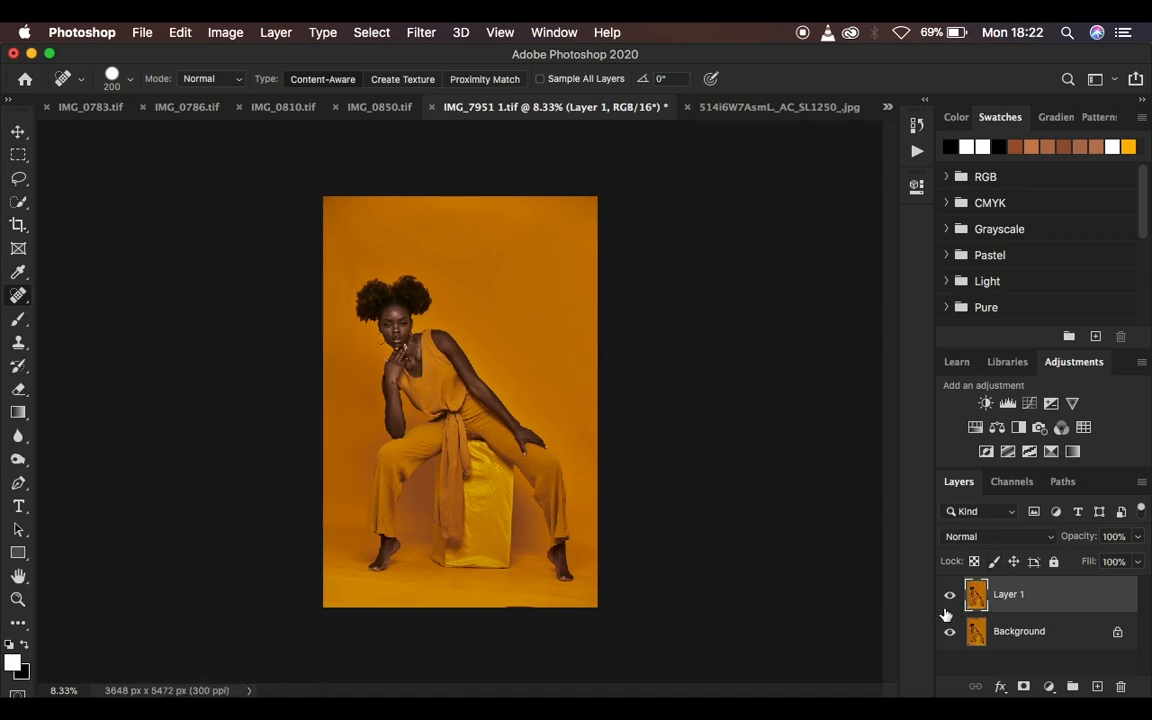
Merge Layer 1 down into the Background and duplicate the Background layer.
{"action": "key", "text": "super+j"}
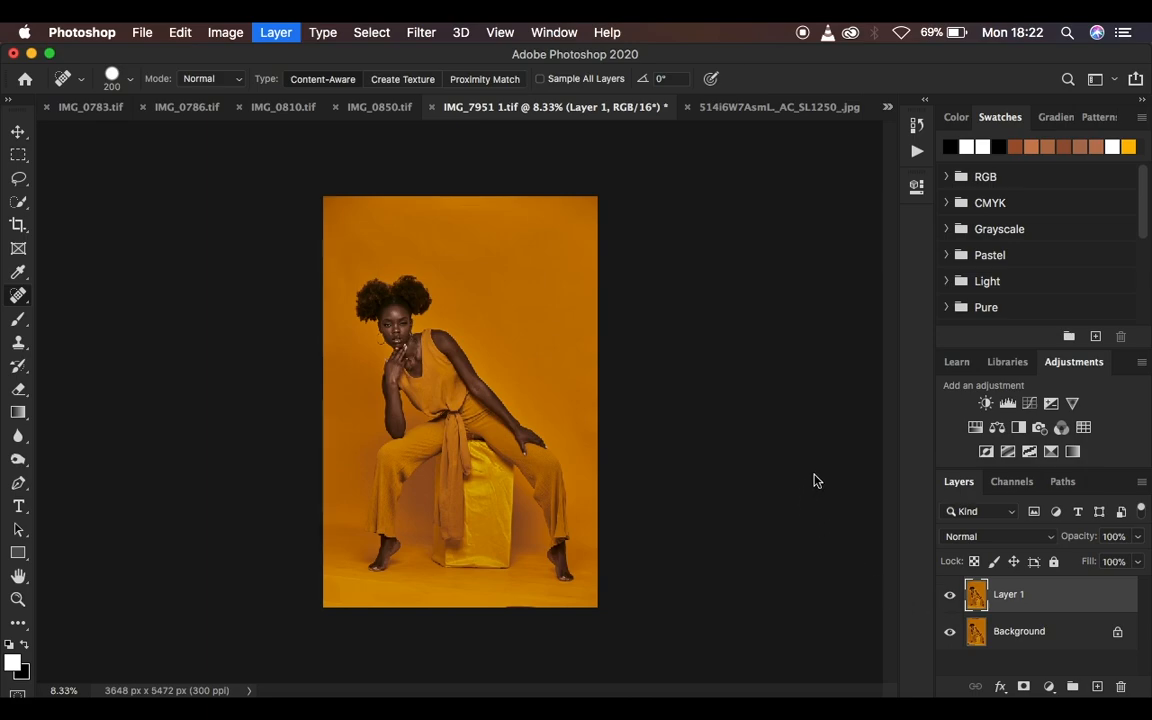
{"action": "key", "text": "super+e"}
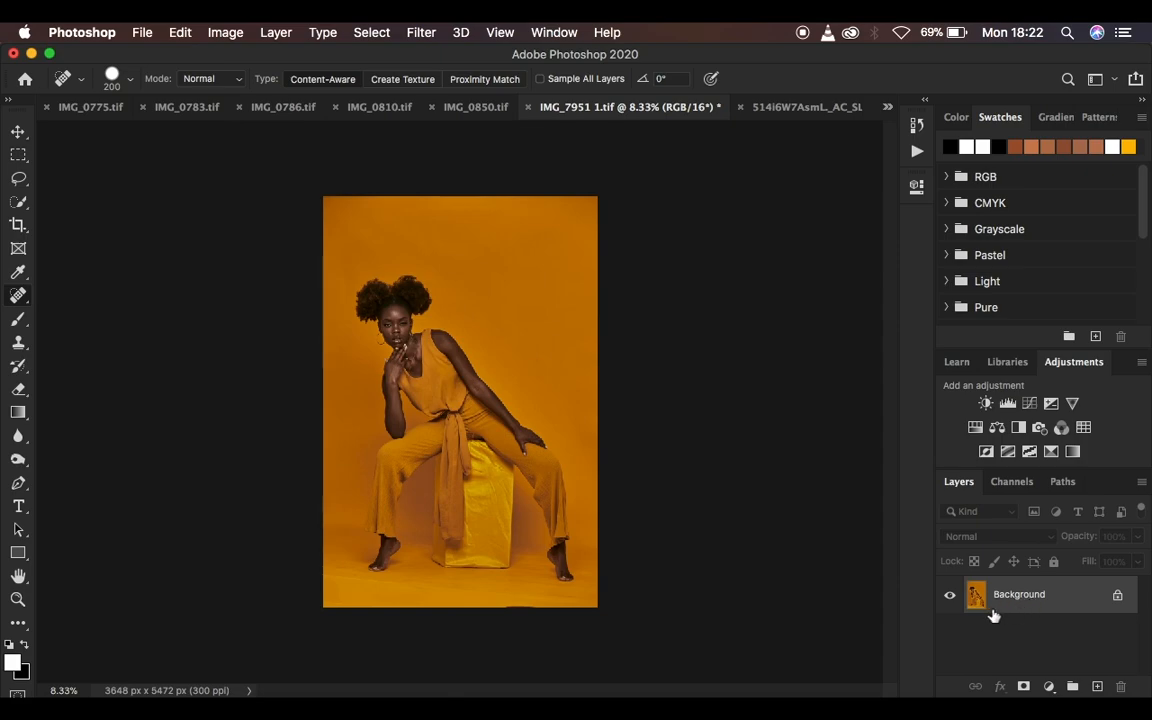
{"action": "key", "text": "super+j"}
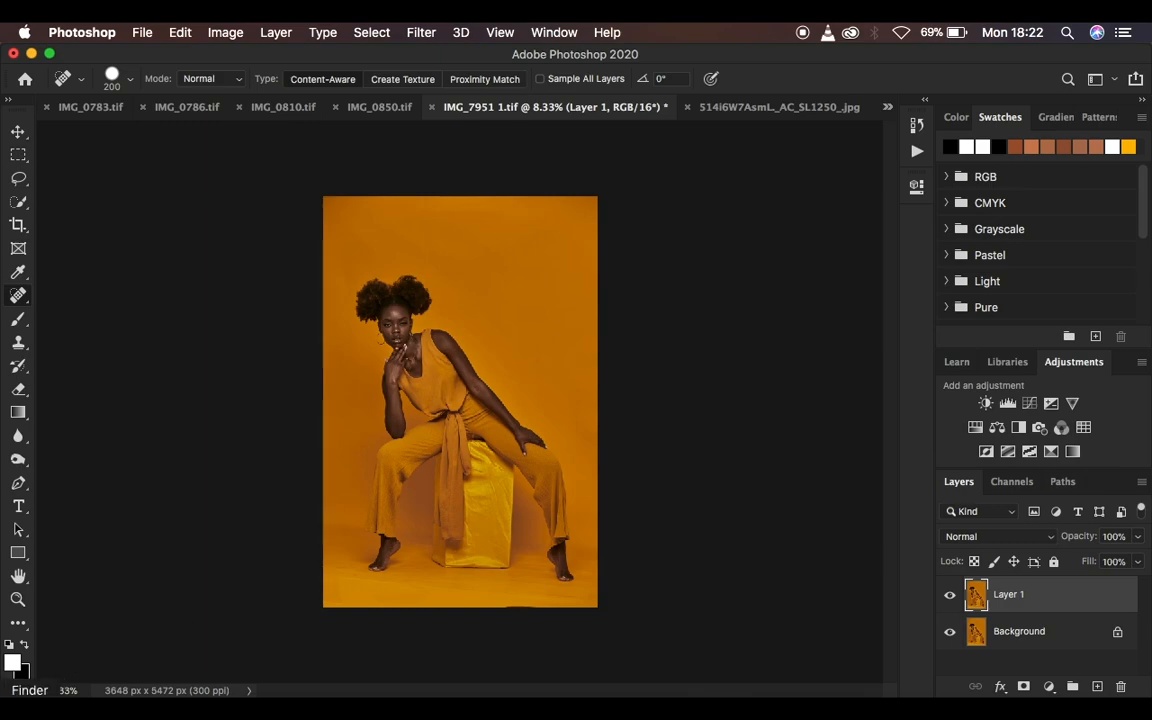
Place snoot png.png from the Desktop folder onto the photo, centered horizontally and moved up to Y 2063.30 px.
{"action": "left_click", "coordinate": [30, 710]}
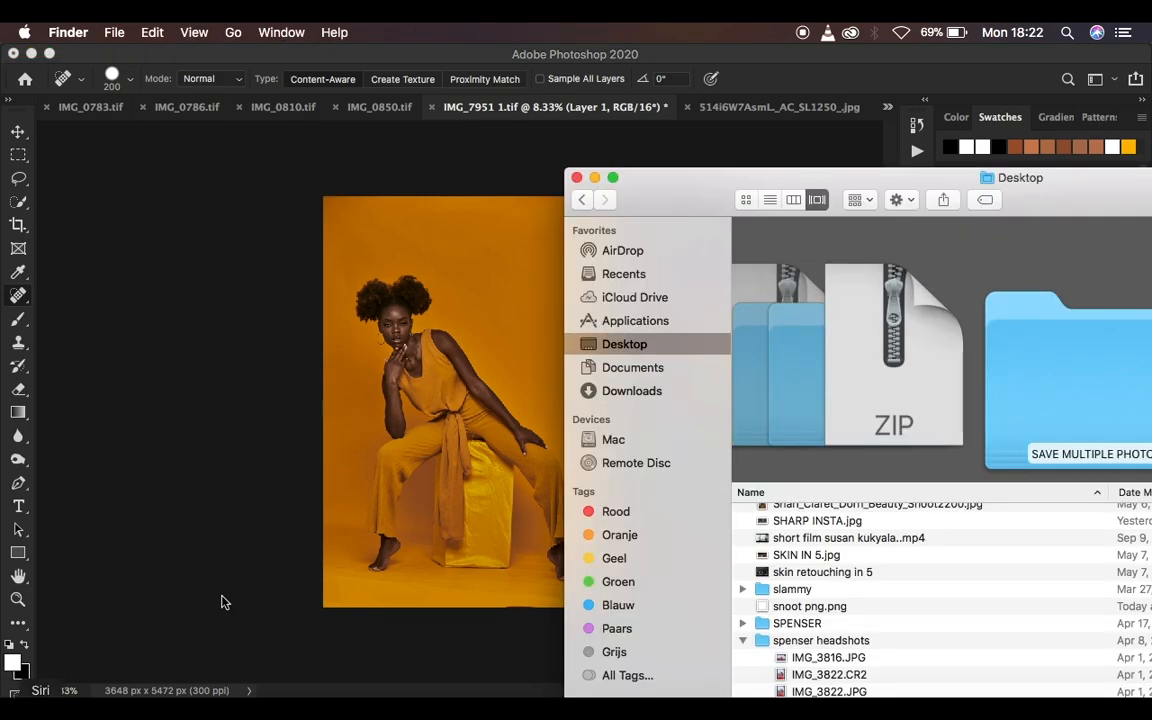
{"action": "left_click", "coordinate": [821, 607]}
{"action": "left_click_drag", "start_coordinate": [821, 607], "coordinate": [441, 321]}
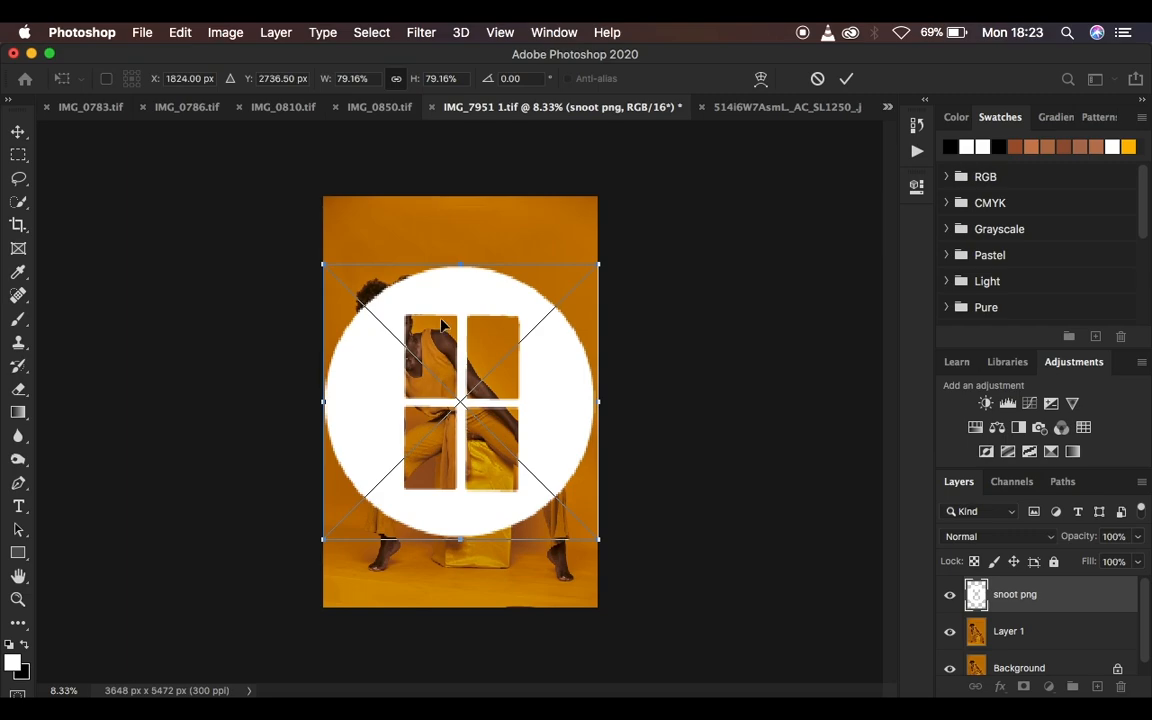
{"action": "left_click_drag", "start_coordinate": [463, 303], "coordinate": [466, 253]}
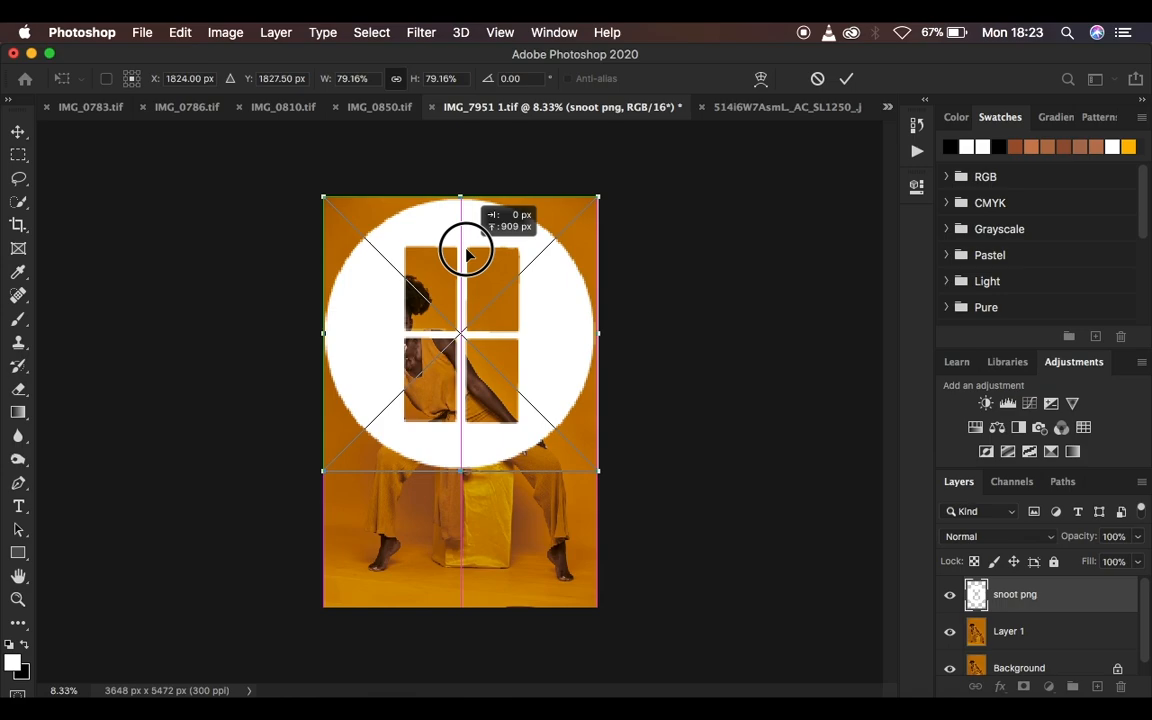
{"action": "left_click_drag", "start_coordinate": [466, 255], "coordinate": [466, 265]}
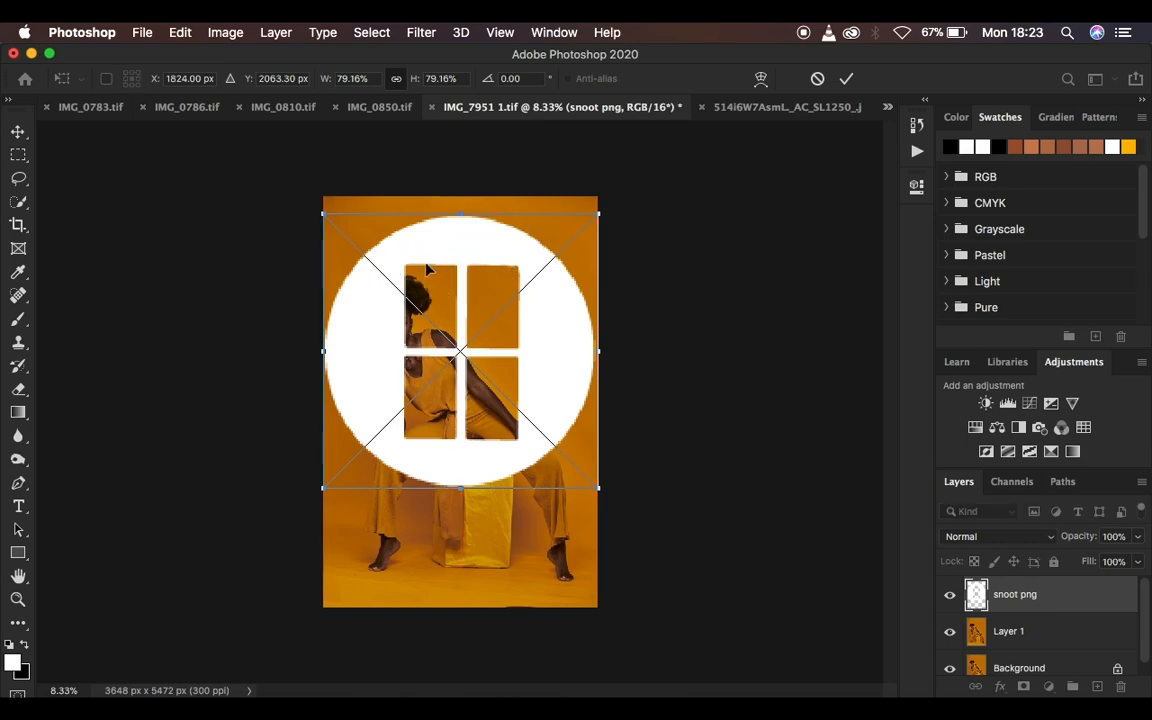
{"action": "key", "text": "Return"}
{"action": "key", "text": "j"}
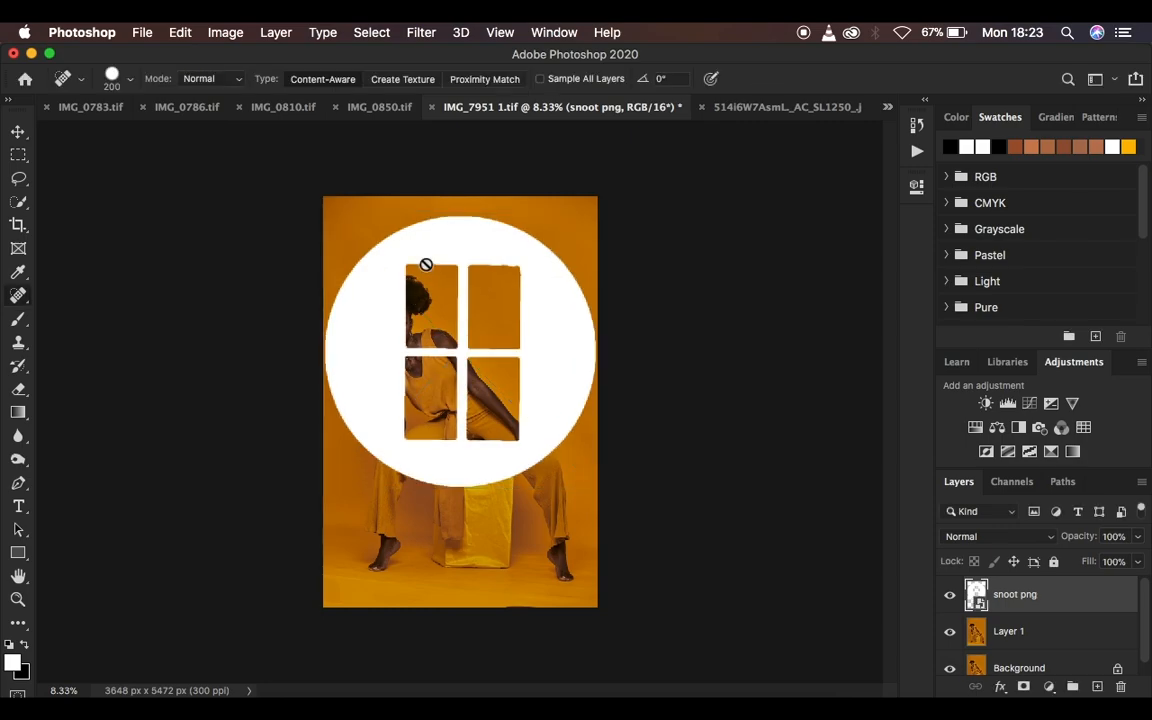
Hide the snoot png layer and select the model on Layer 1 with Select Subject.
{"action": "left_click", "coordinate": [950, 598]}
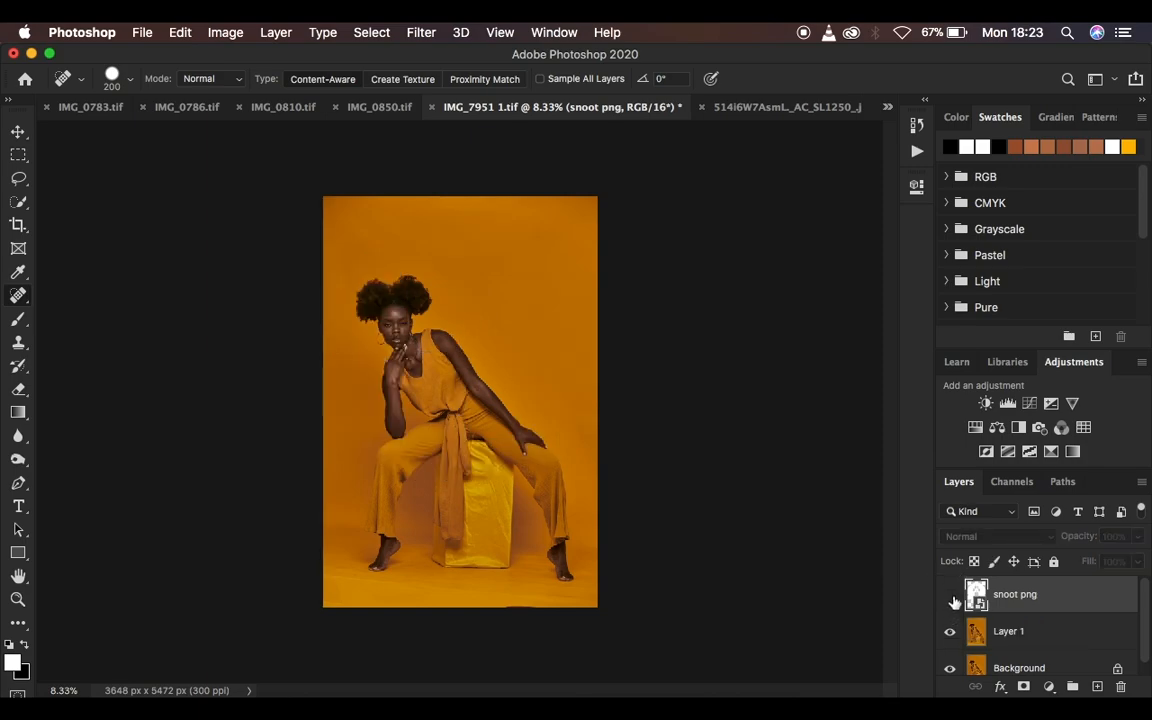
{"action": "left_click", "coordinate": [1022, 633]}
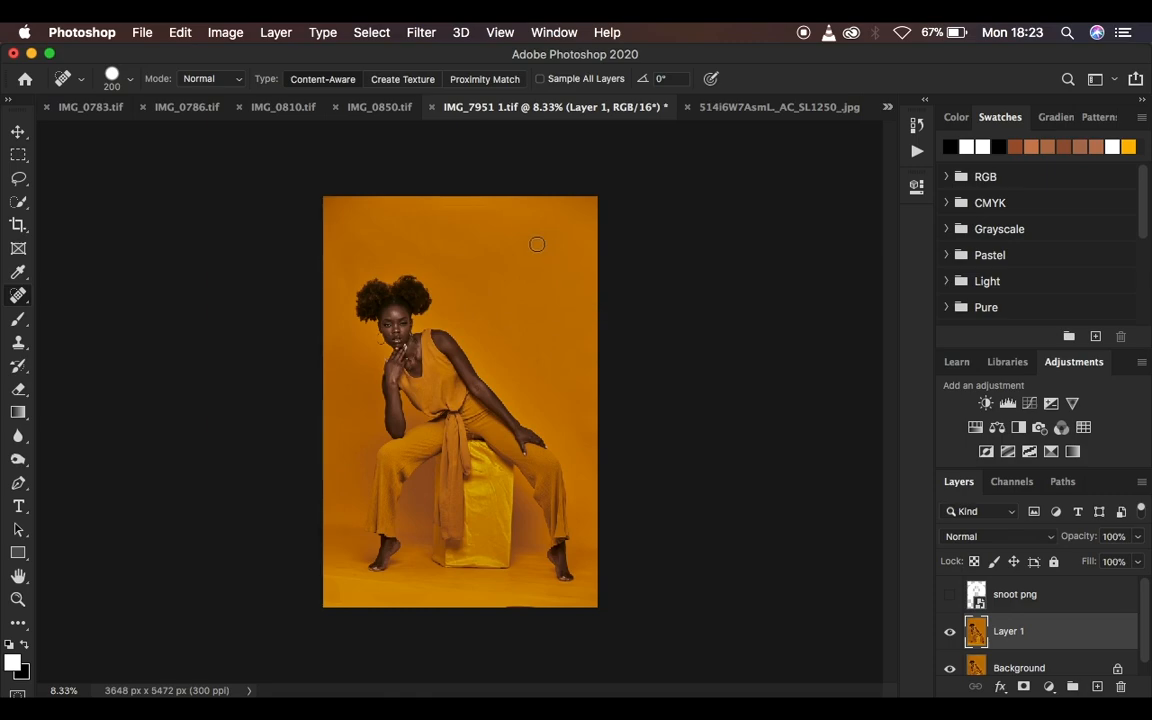
{"action": "left_click", "coordinate": [370, 33]}
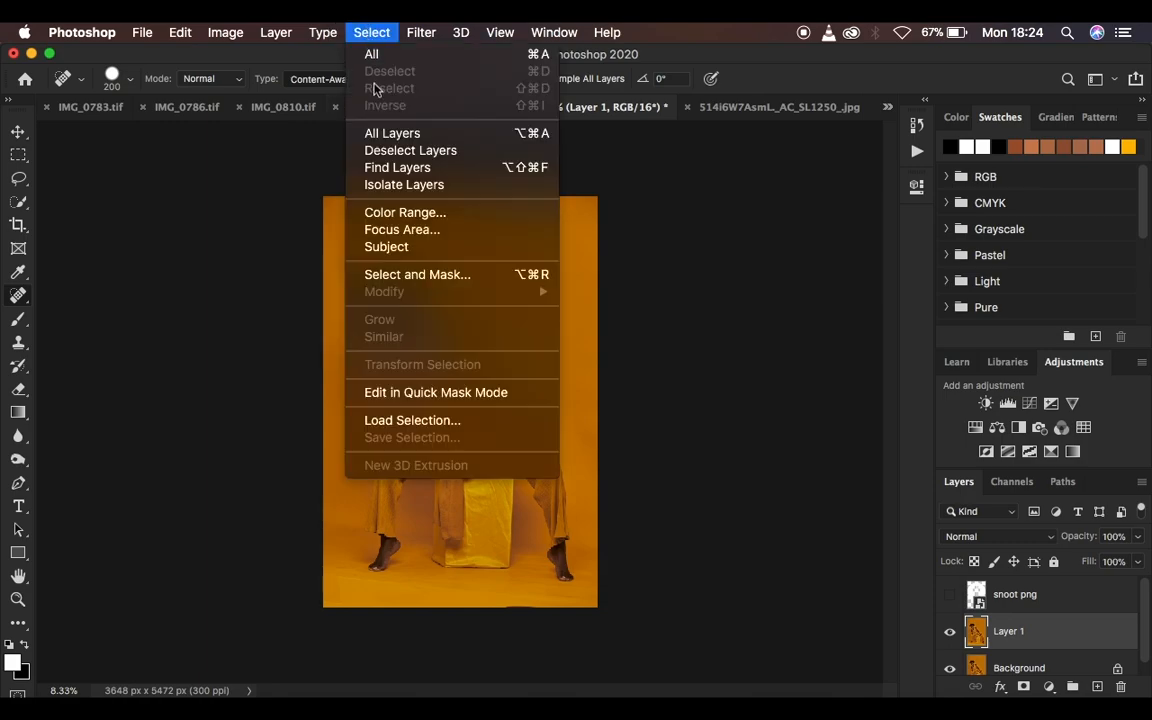
{"action": "left_click", "coordinate": [394, 249]}
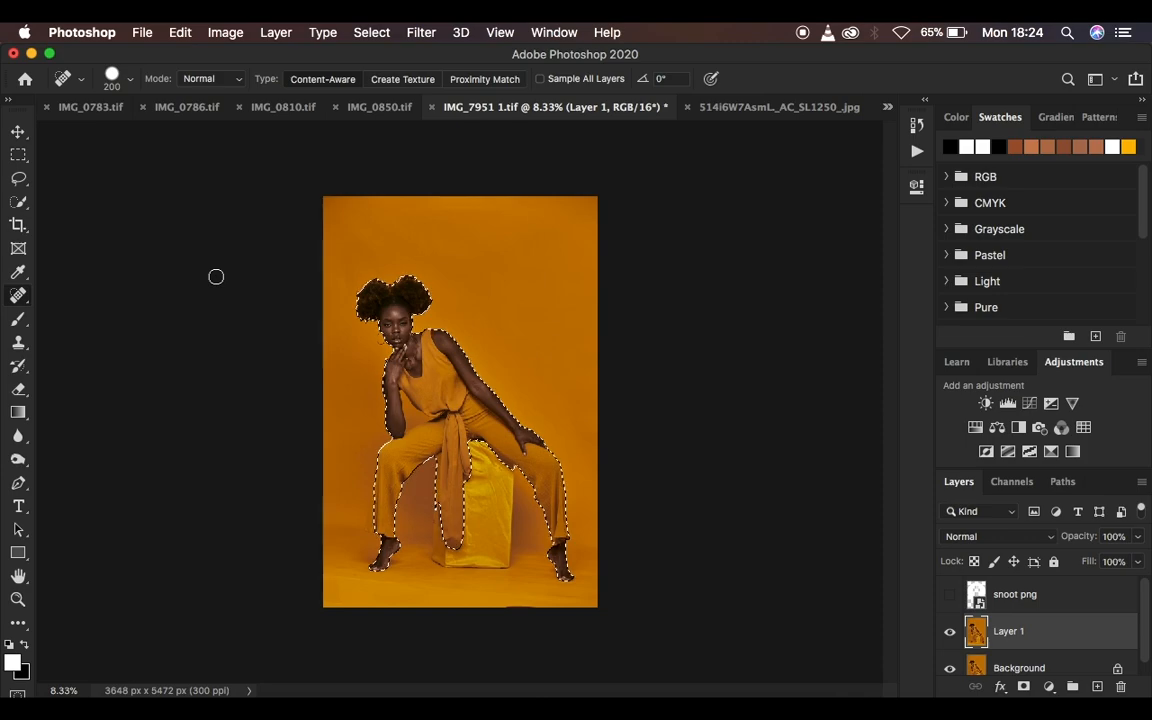
Subtract the background gap between the bent arm and the torso from the selection with the Lasso tool.
{"action": "left_click", "coordinate": [19, 177]}
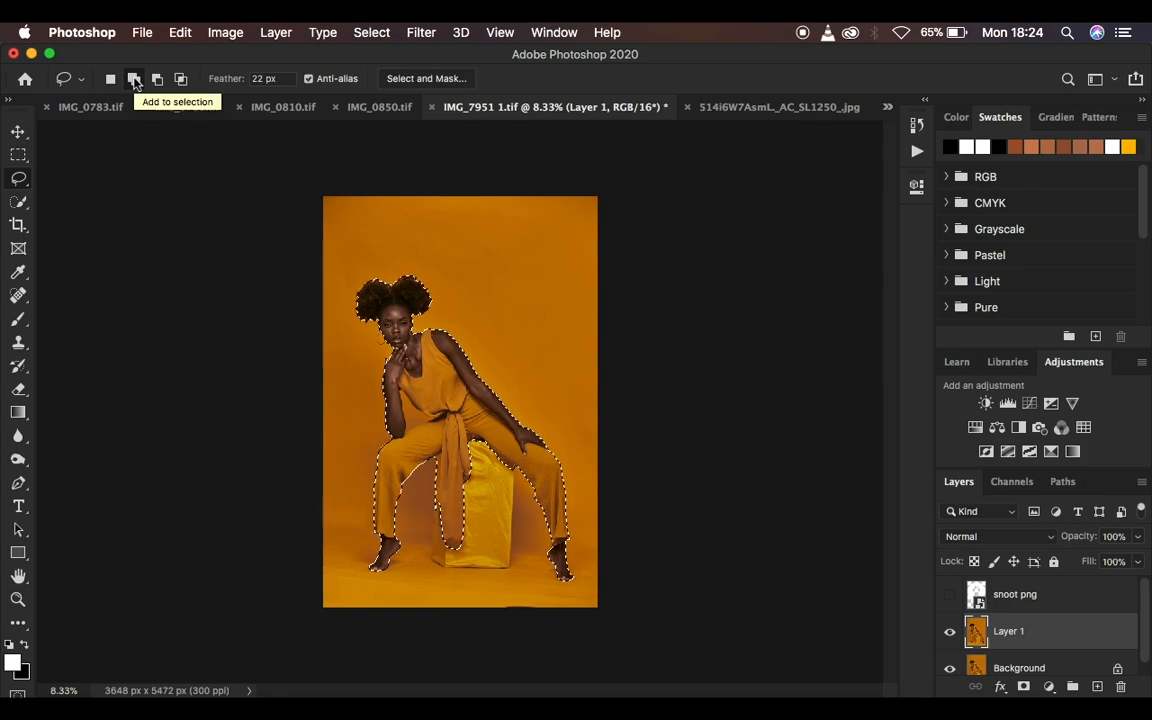
{"action": "key", "text": "super+equal"}
{"action": "key", "text": "super+equal"}
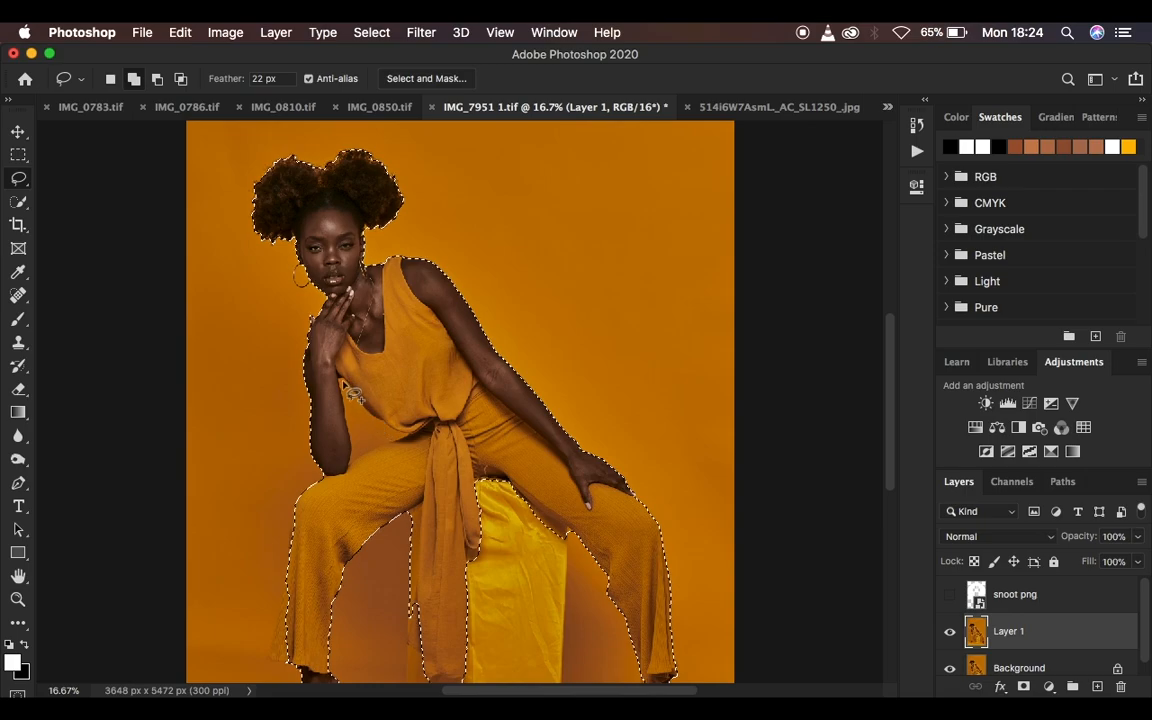
{"action": "mouse_move", "coordinate": [338, 376]}
{"action": "left_mouse_down"}
{"action": "mouse_move", "coordinate": [357, 462]}
{"action": "mouse_move", "coordinate": [411, 427]}
{"action": "mouse_move", "coordinate": [362, 410]}
{"action": "mouse_move", "coordinate": [340, 376]}
{"action": "left_mouse_up"}
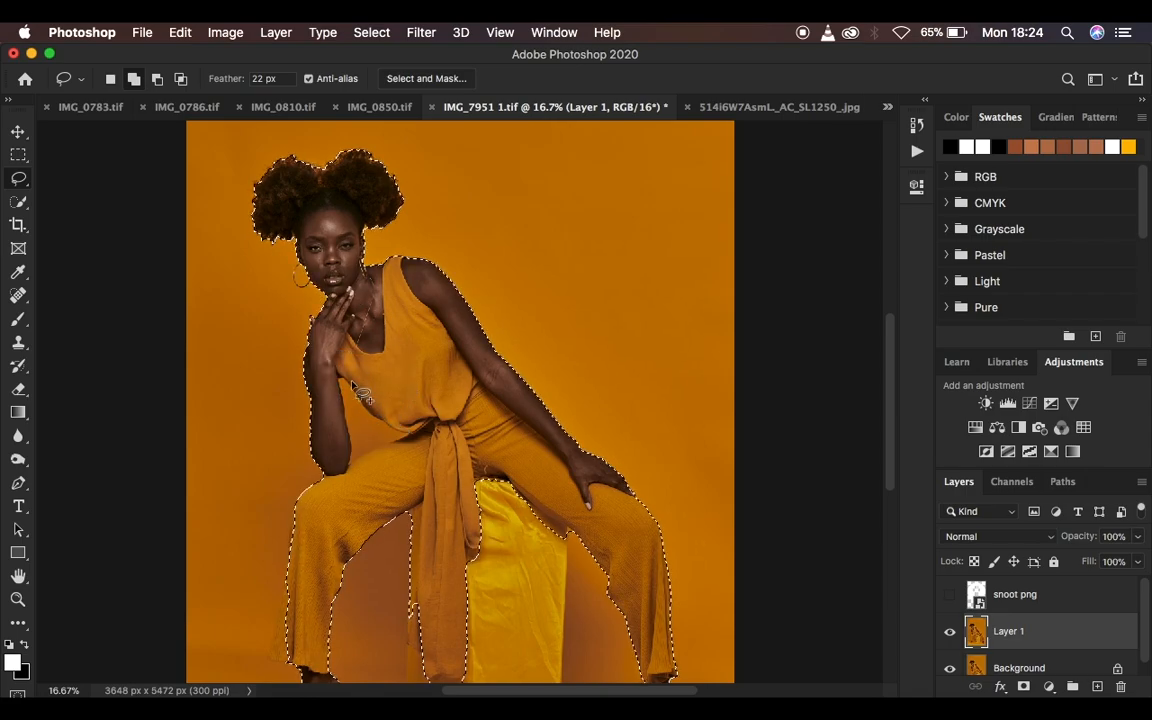
{"action": "left_click", "coordinate": [157, 80]}
{"action": "left_click", "coordinate": [156, 80]}
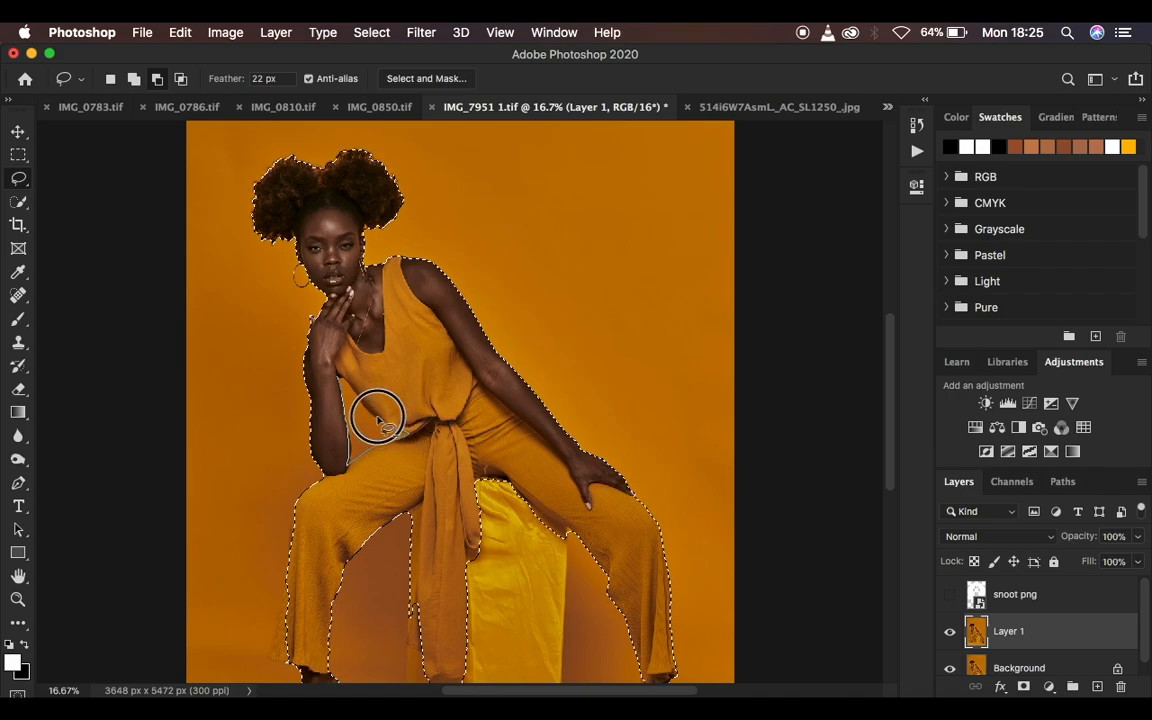
{"action": "left_click_drag", "start_coordinate": [378, 418], "coordinate": [338, 374]}
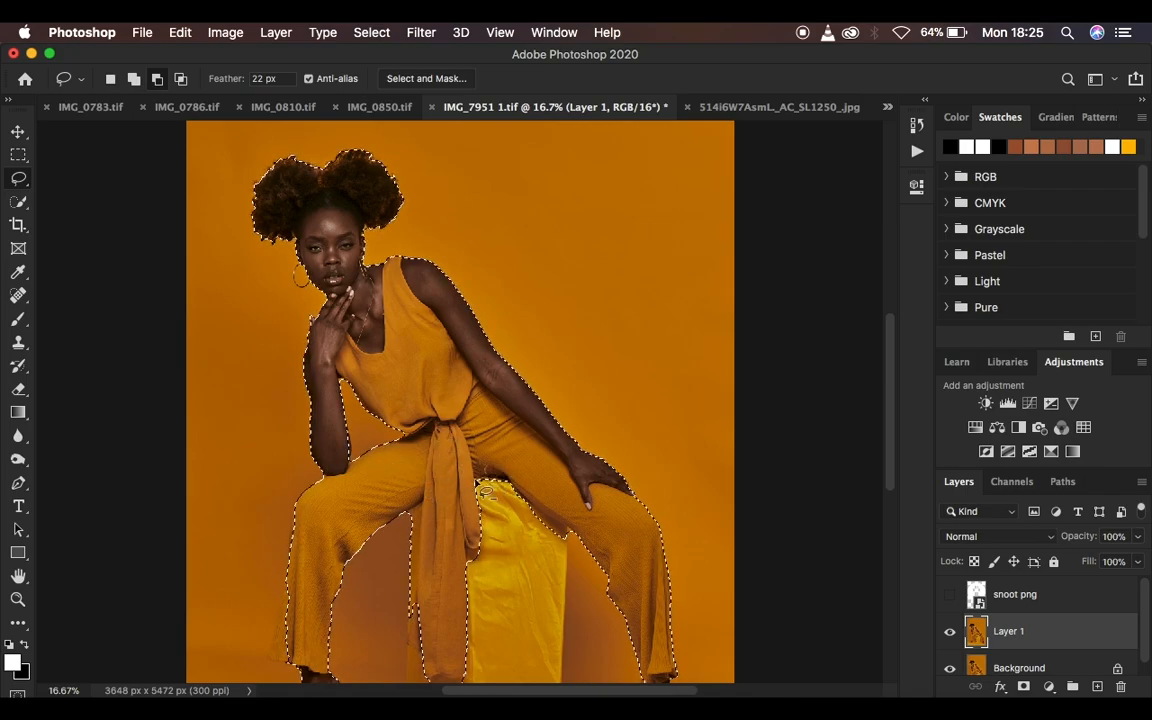
{"action": "key", "text": "super+minus"}
{"action": "key", "text": "super+minus"}
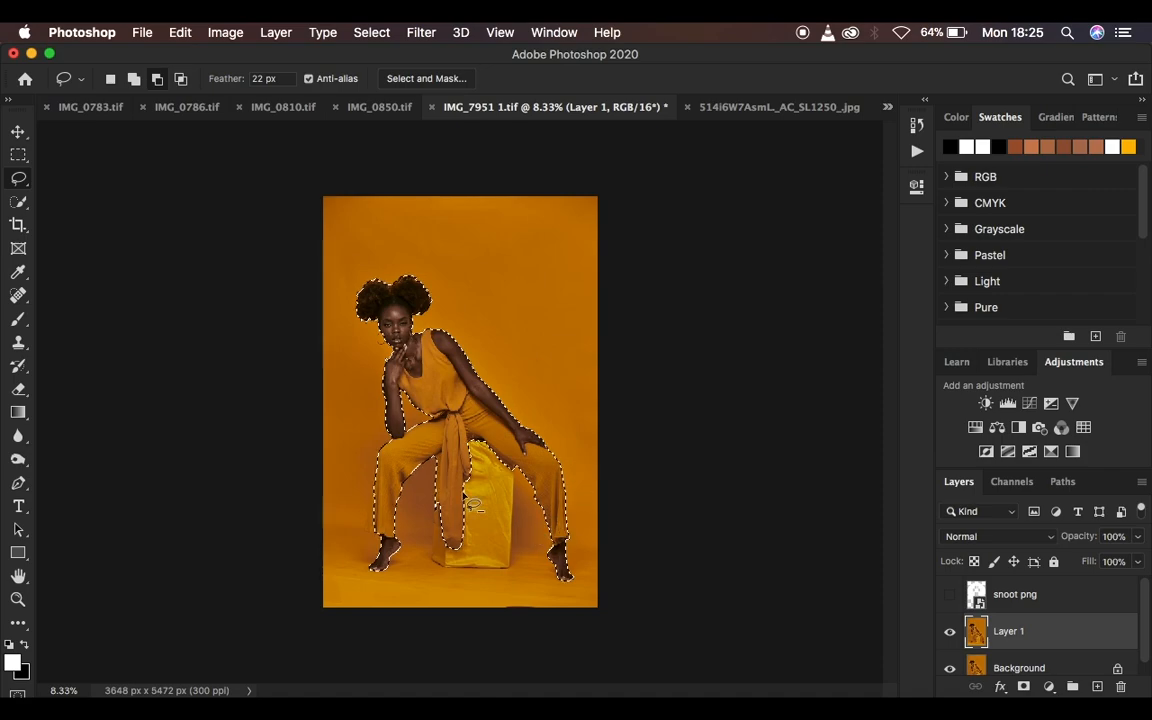
Show the snoot png layer, add a layer mask from the selection, and invert the mask so the circle sits behind the model.
{"action": "left_click", "coordinate": [949, 595]}
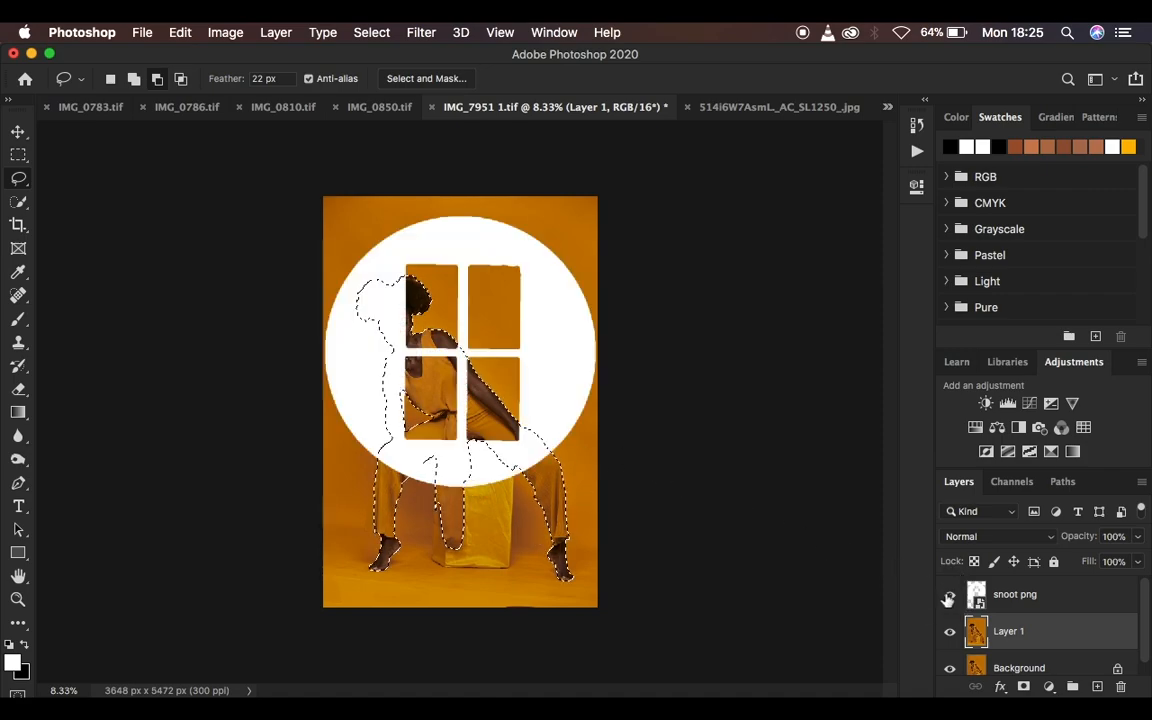
{"action": "left_click", "coordinate": [1020, 604]}
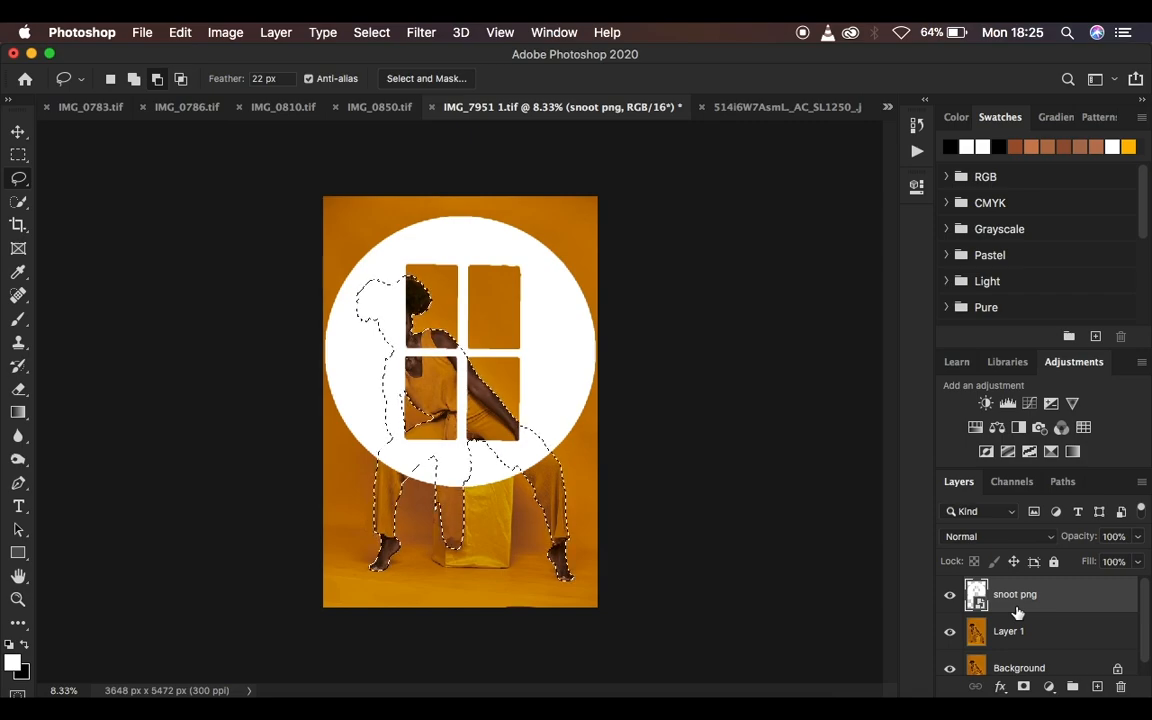
{"action": "left_click", "coordinate": [1024, 690]}
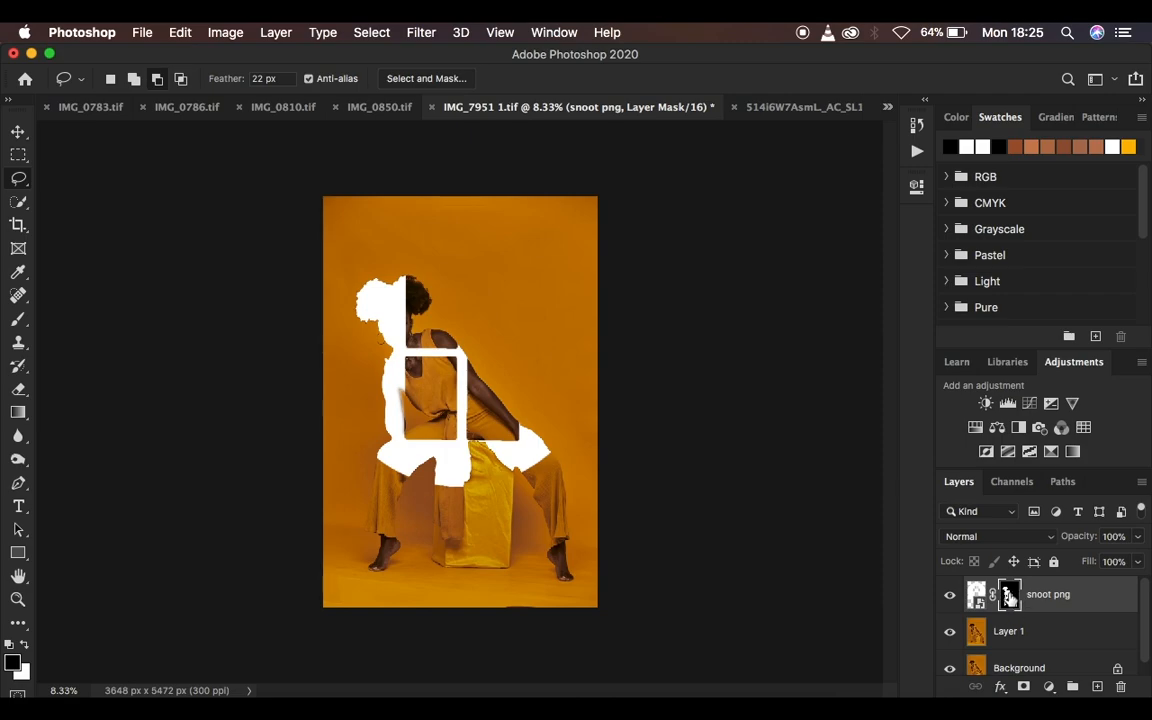
{"action": "key", "text": "super+i"}
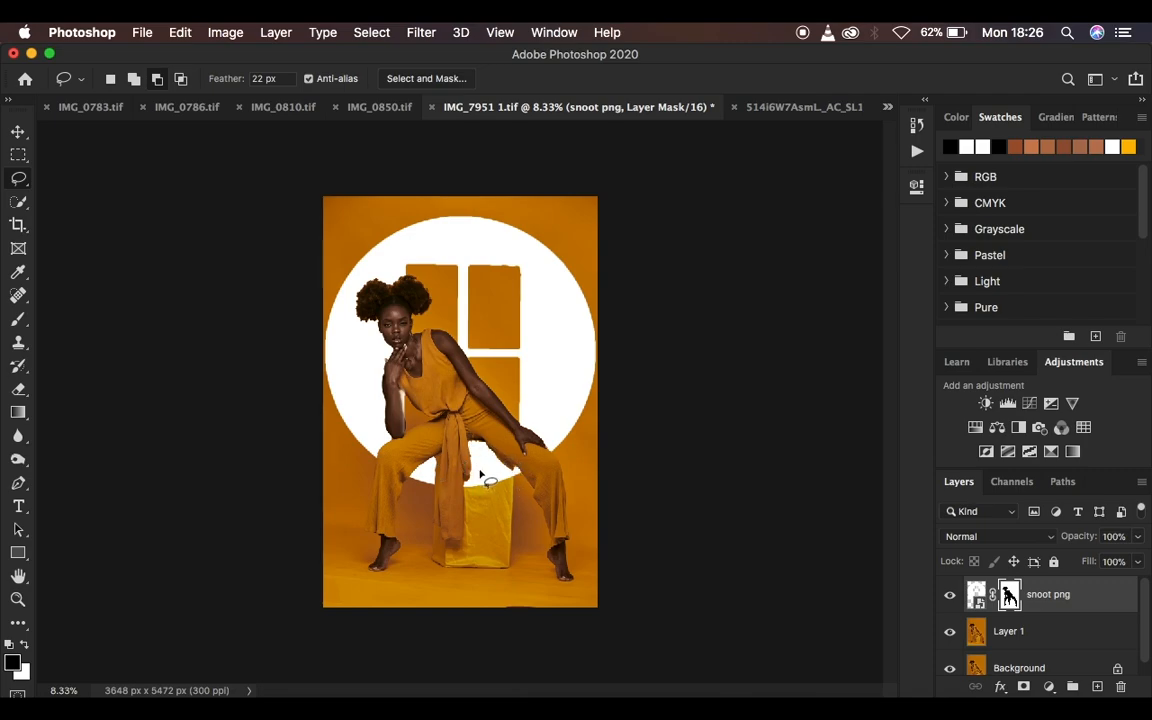
Paint black on the snoot png mask with a 600 px brush to hide the circle between the legs and over the box.
{"action": "left_click", "coordinate": [17, 321]}
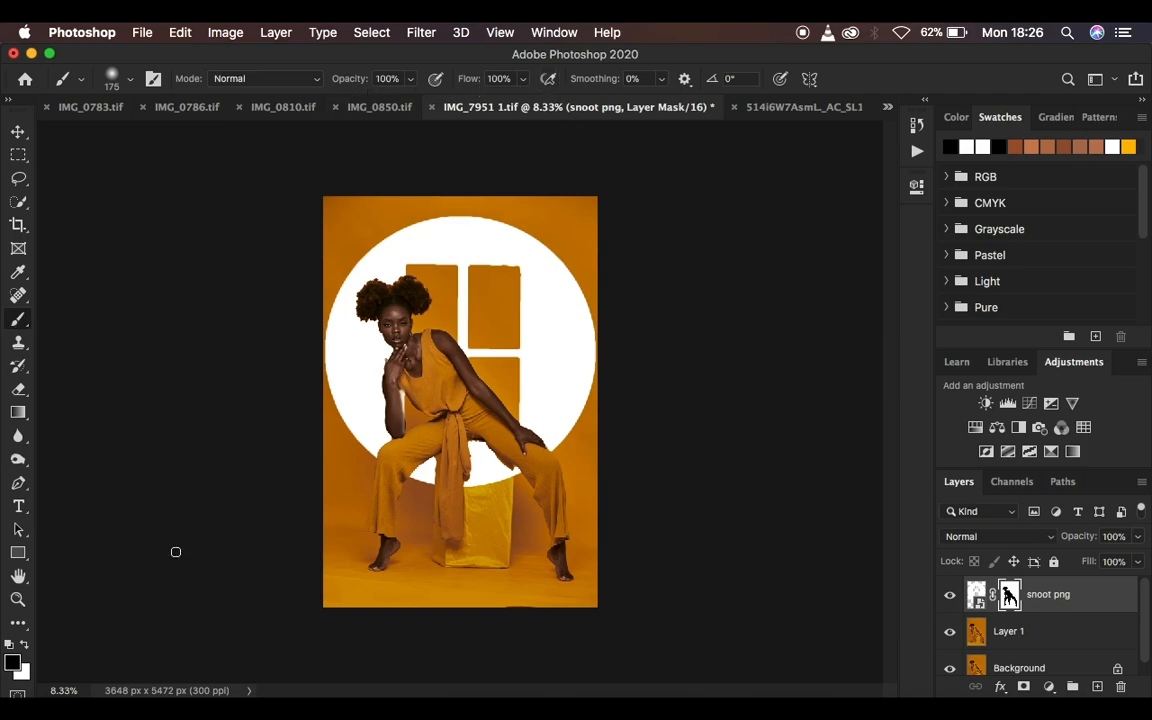
{"action": "key", "text": "bracketright"}
{"action": "key", "text": "bracketright"}
{"action": "left_click_drag", "start_coordinate": [421, 480], "coordinate": [428, 484]}
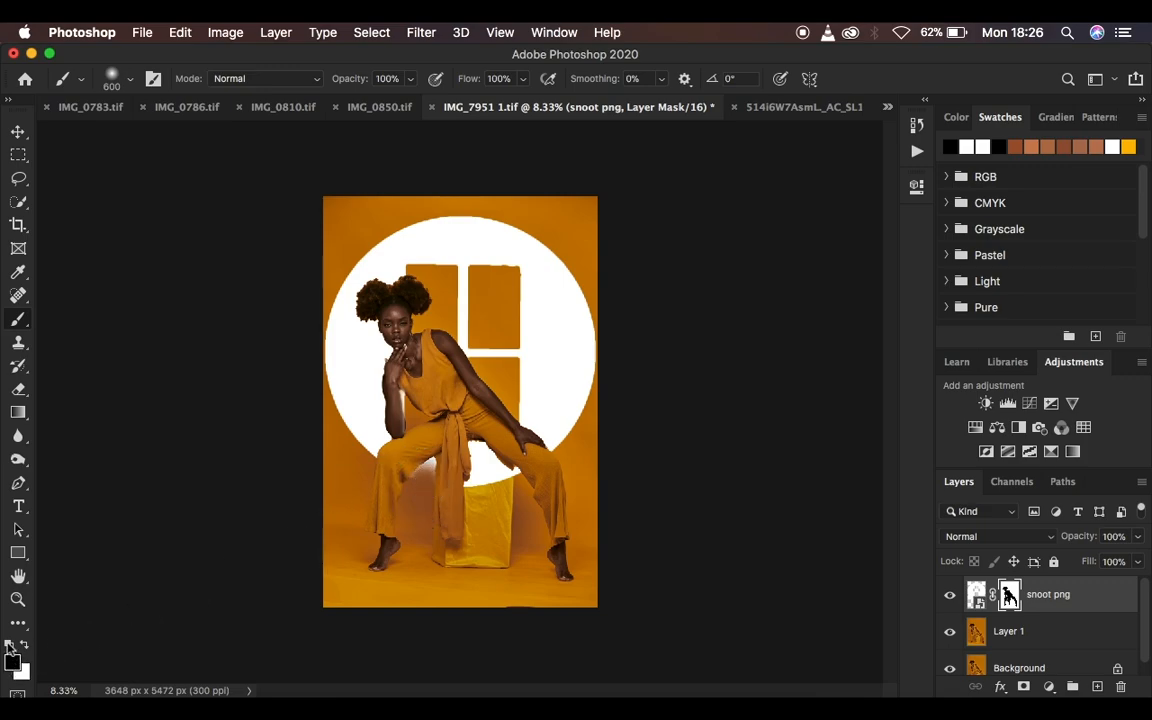
{"action": "key", "text": "x"}
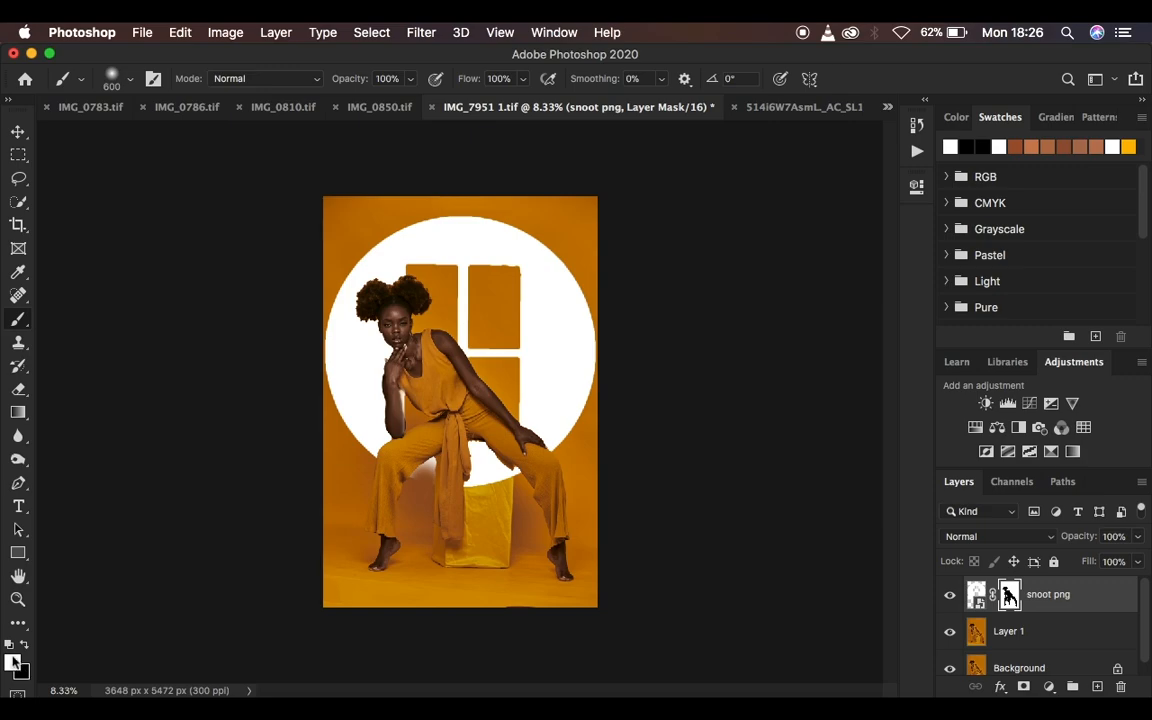
{"action": "left_click", "coordinate": [25, 647]}
{"action": "mouse_move", "coordinate": [425, 483]}
{"action": "left_mouse_down"}
{"action": "mouse_move", "coordinate": [489, 463]}
{"action": "mouse_move", "coordinate": [468, 442]}
{"action": "mouse_move", "coordinate": [516, 480]}
{"action": "mouse_move", "coordinate": [502, 484]}
{"action": "mouse_move", "coordinate": [473, 458]}
{"action": "mouse_move", "coordinate": [465, 477]}
{"action": "mouse_move", "coordinate": [476, 470]}
{"action": "mouse_move", "coordinate": [477, 487]}
{"action": "left_mouse_up"}
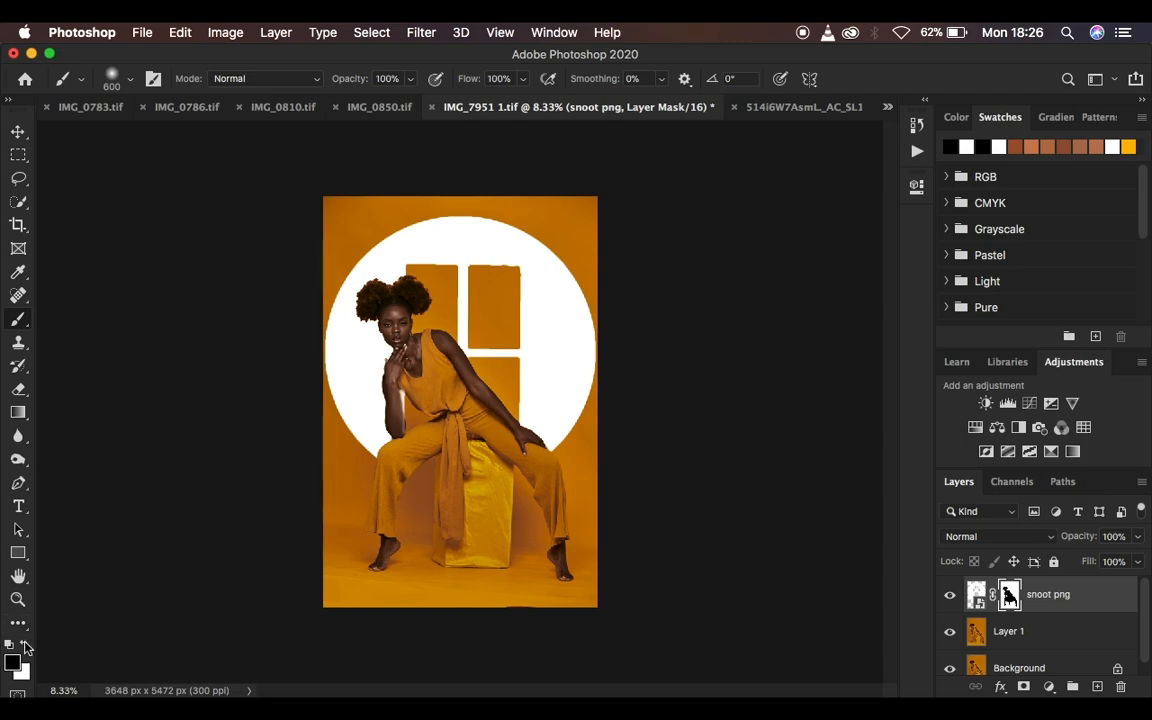
Paint white on the snoot png mask to bring back the circle's lower part between the model's legs.
{"action": "key", "text": "x"}
{"action": "mouse_move", "coordinate": [415, 467]}
{"action": "left_mouse_down"}
{"action": "mouse_move", "coordinate": [428, 462]}
{"action": "mouse_move", "coordinate": [434, 489]}
{"action": "left_mouse_up"}
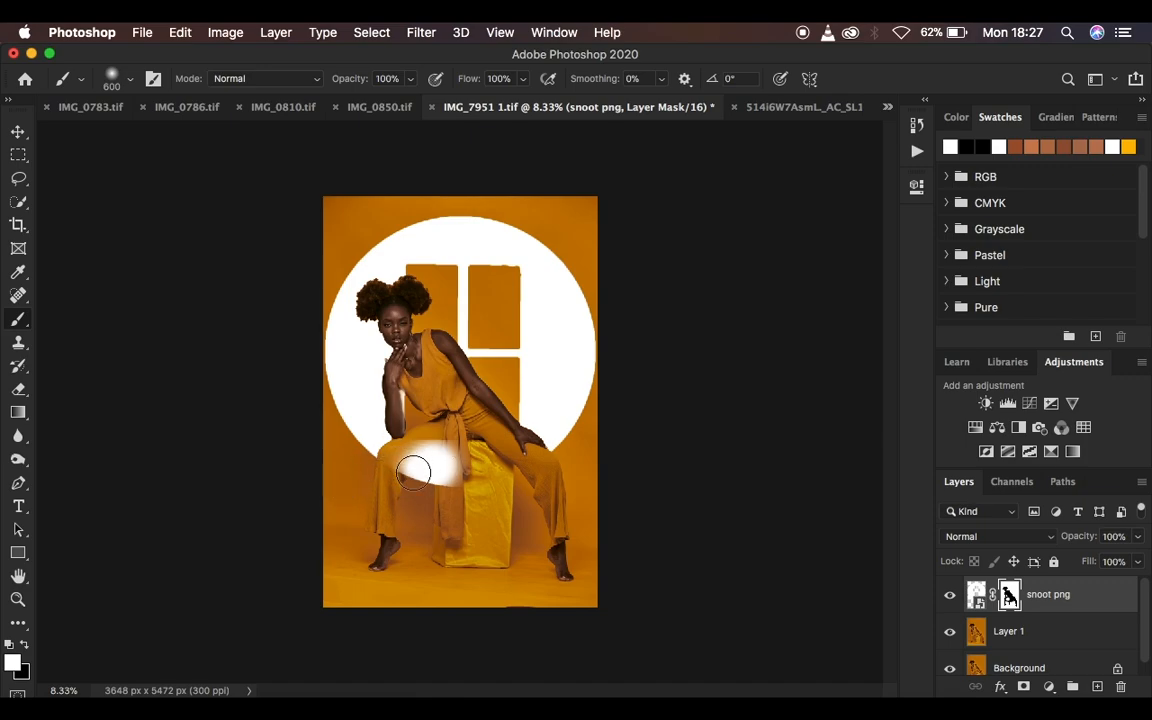
{"action": "key", "text": "super+z"}
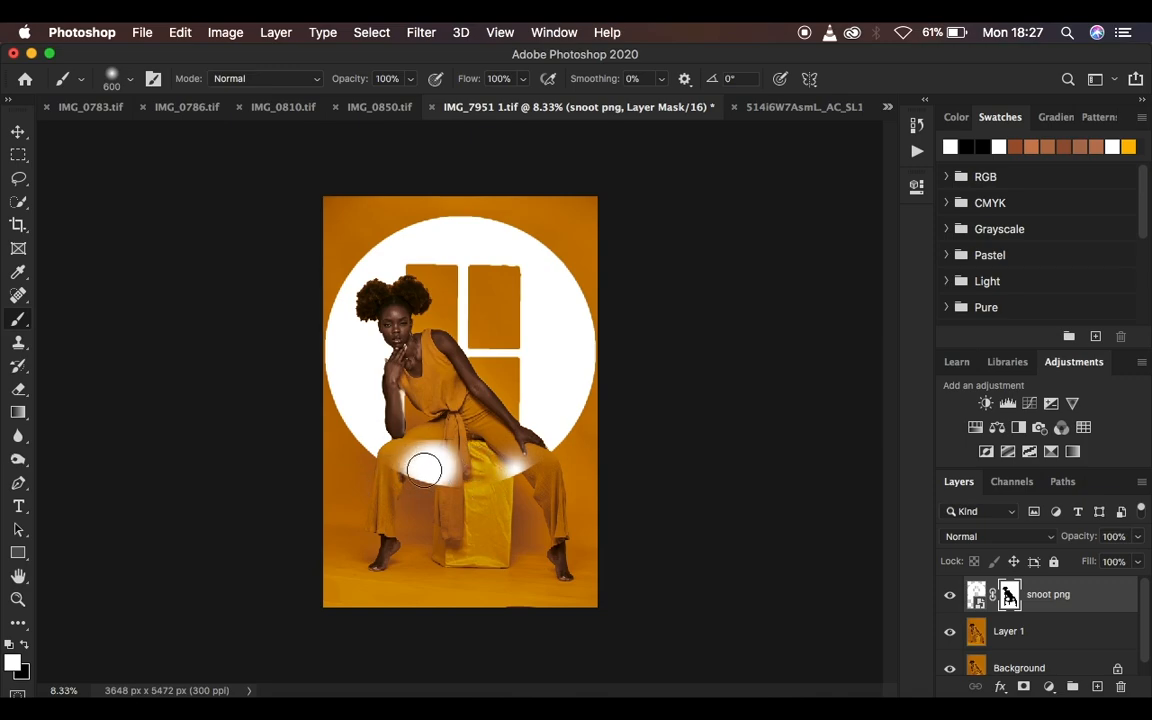
Paint black on the snoot png mask with a 200 px brush to hide the circle over the model's legs and sash.
{"action": "left_click", "coordinate": [25, 645]}
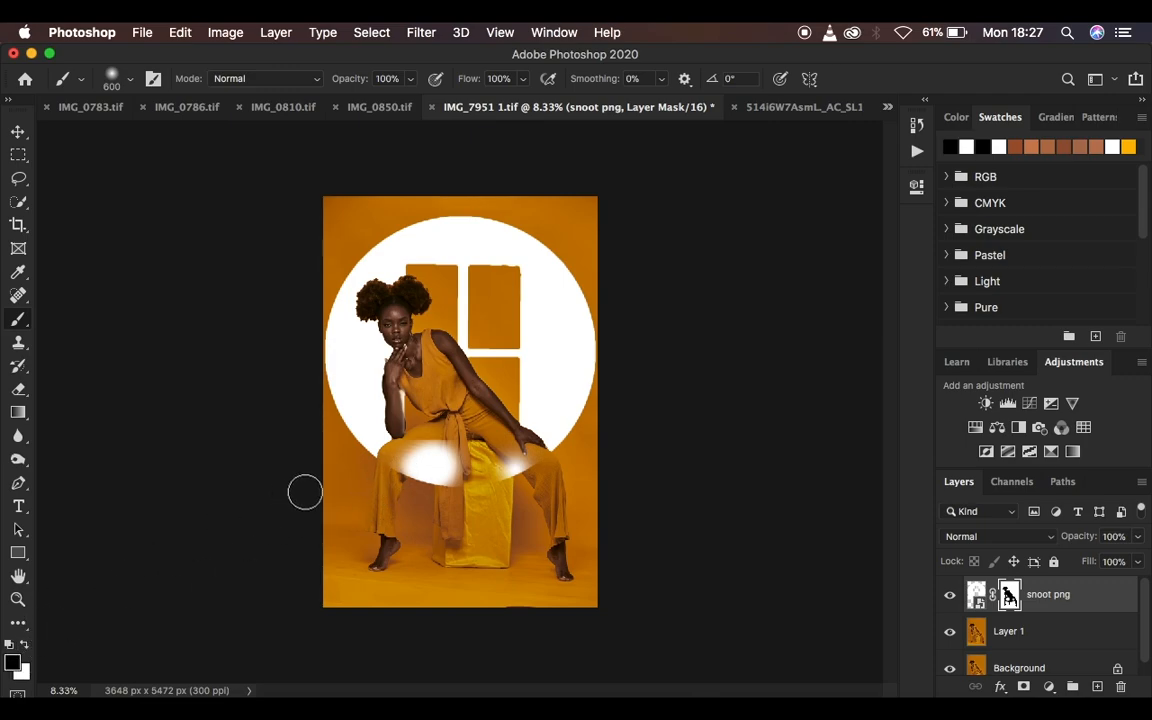
{"action": "key", "text": "bracketleft"}
{"action": "key", "text": "bracketleft"}
{"action": "key", "text": "bracketleft"}
{"action": "key", "text": "bracketleft"}
{"action": "left_click_drag", "start_coordinate": [446, 440], "coordinate": [455, 483]}
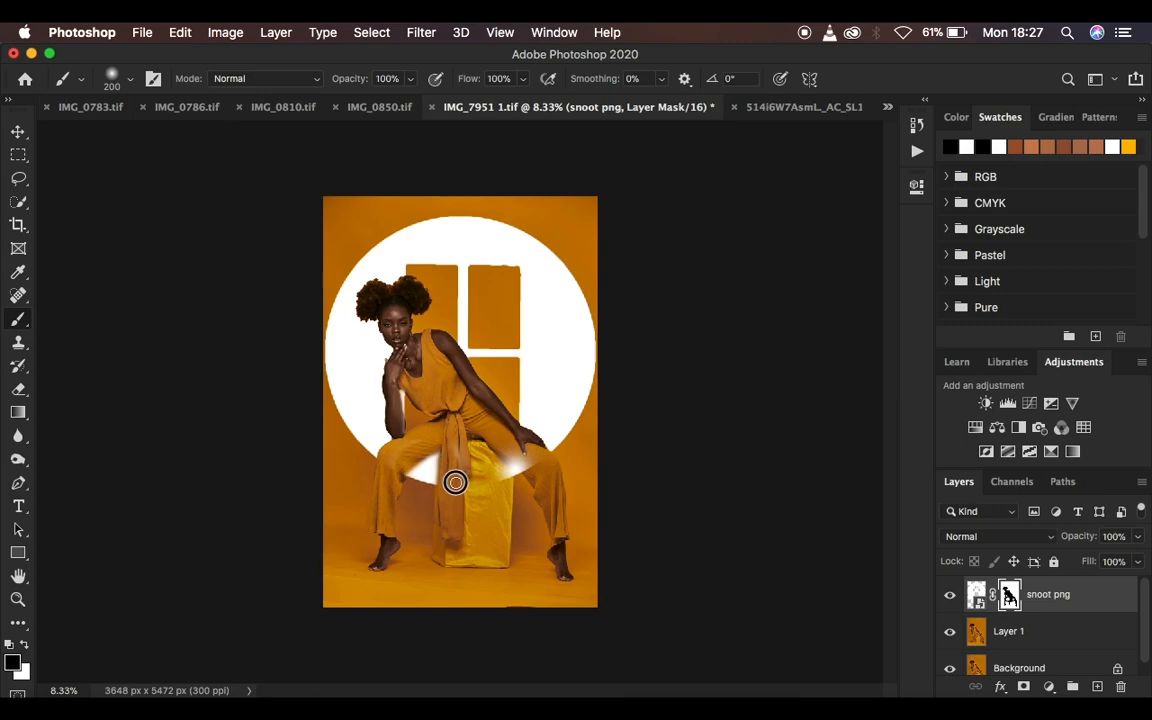
Lower the snoot png layer's opacity to 27% and refine its mask around the sash and box with a 125 px brush.
{"action": "left_click_drag", "start_coordinate": [1077, 540], "coordinate": [1010, 541]}
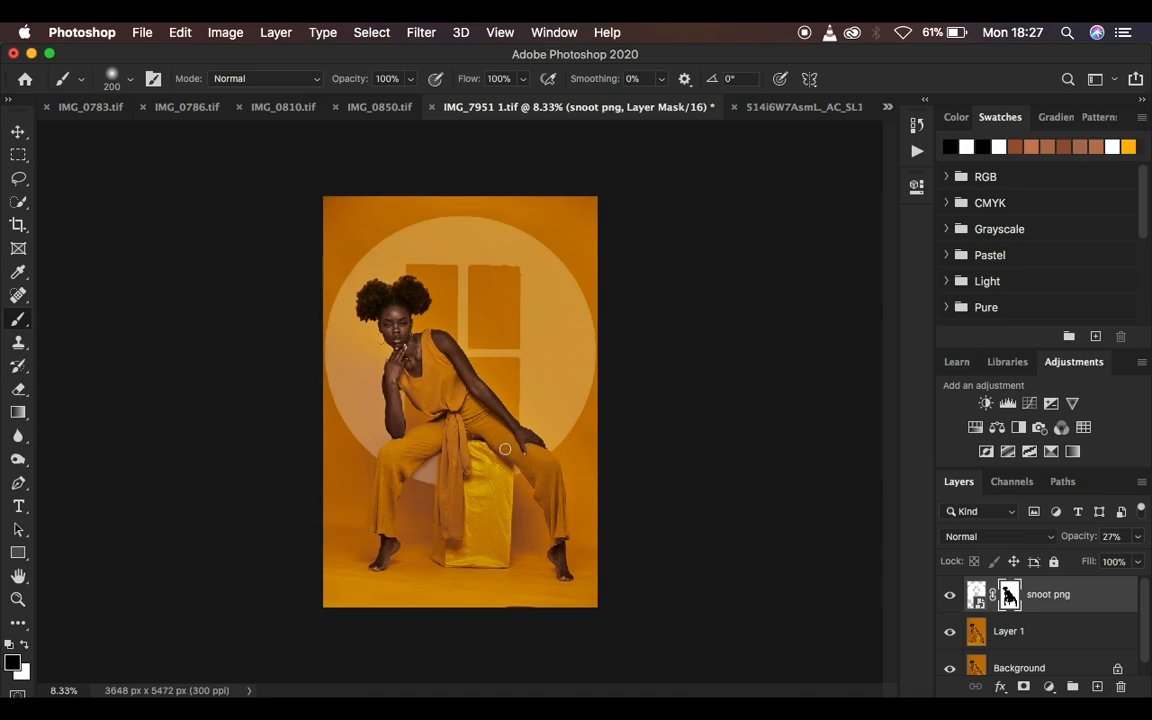
{"action": "key", "text": "x"}
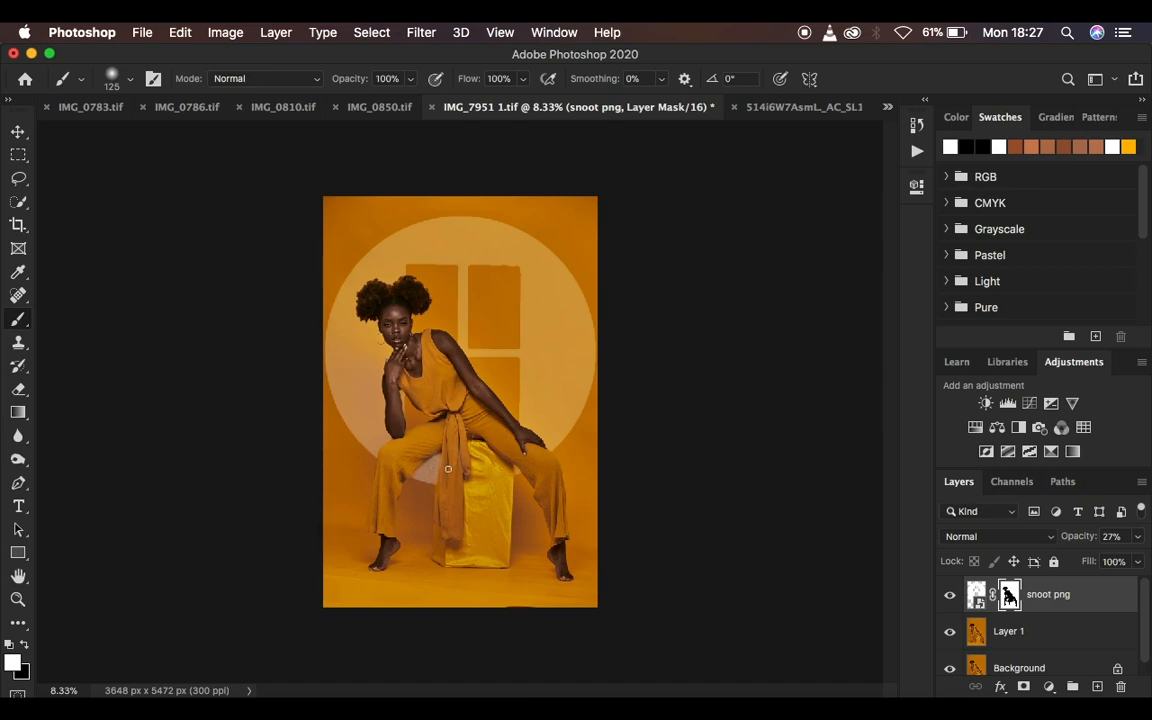
{"action": "left_click", "coordinate": [26, 645]}
{"action": "key", "text": "super+plus"}
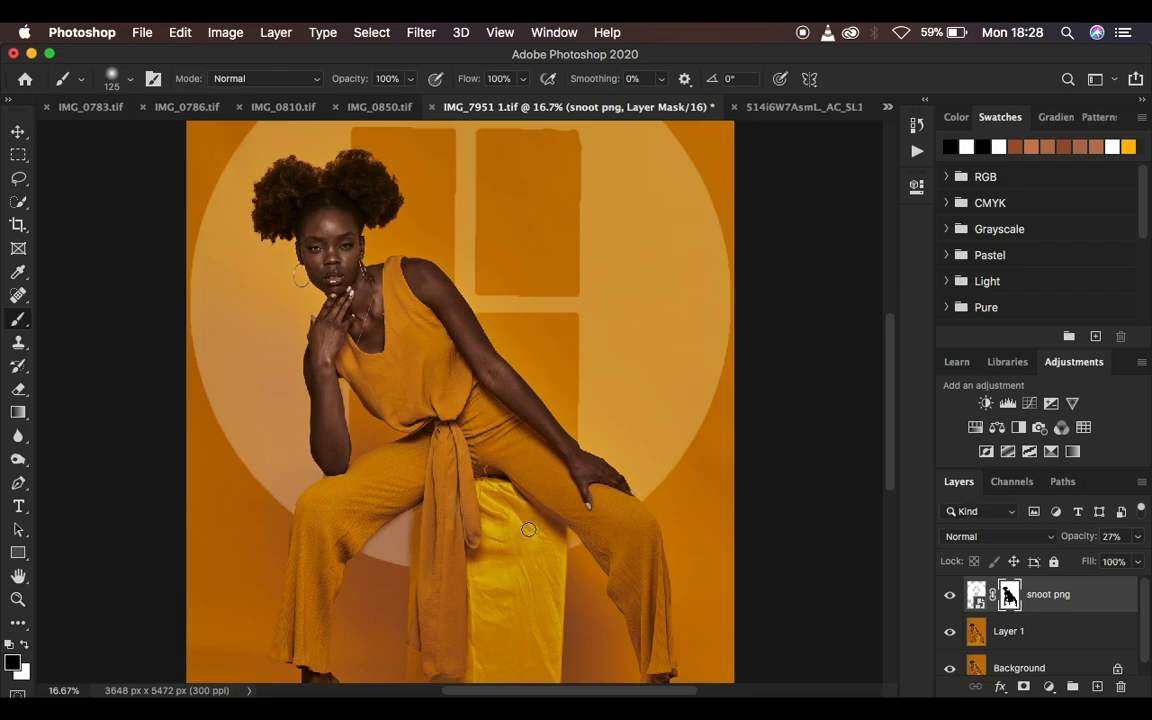
{"action": "key", "text": "super+minus"}
{"action": "key", "text": "super+minus"}
{"action": "key", "text": "super+minus"}
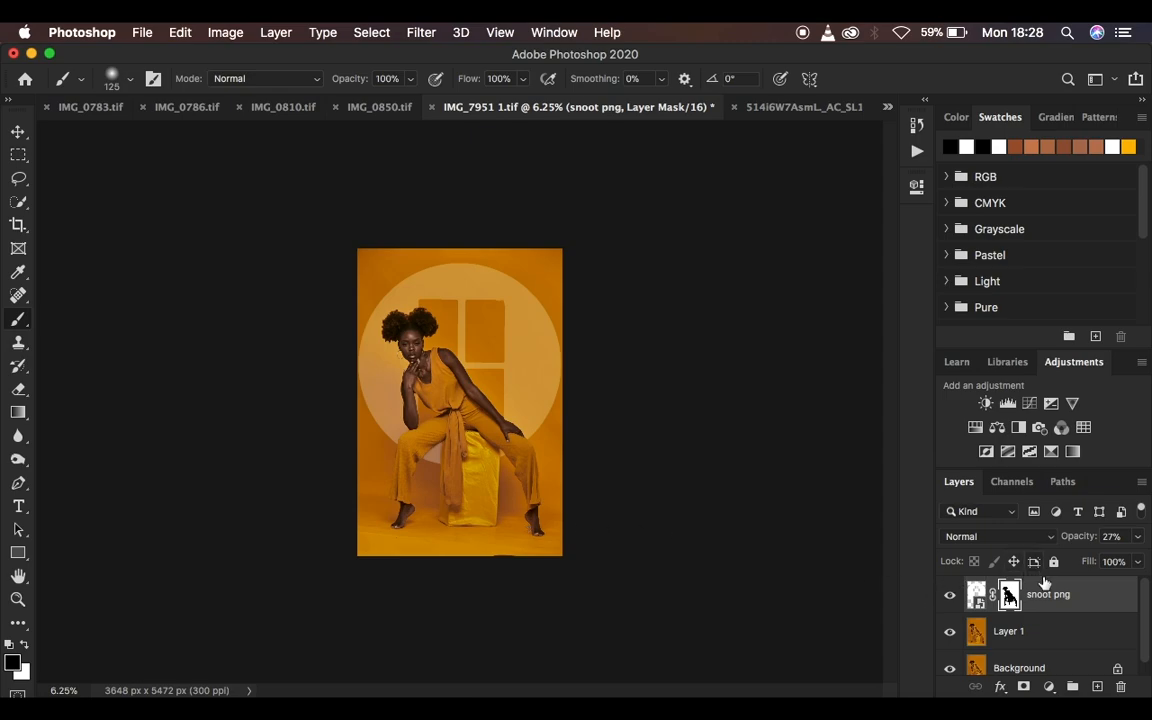
Try the Overlay blend mode on the snoot png layer with its opacity lowered to 22%.
{"action": "left_click", "coordinate": [996, 540]}
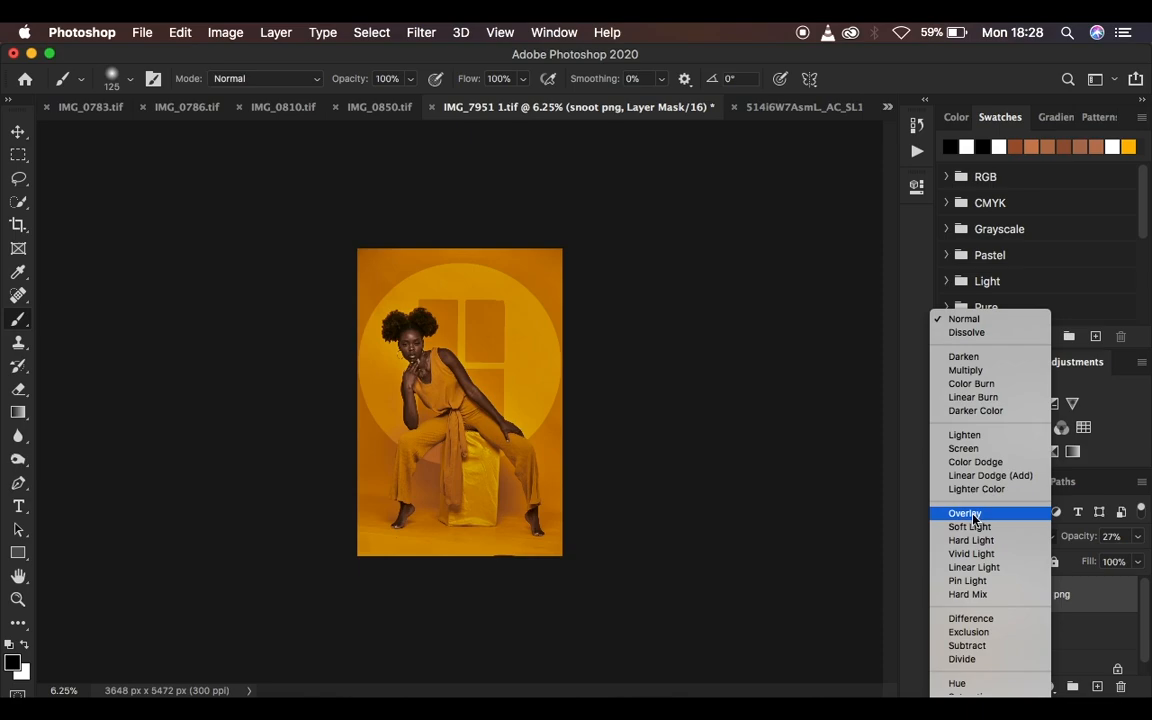
{"action": "left_click", "coordinate": [795, 512]}
{"action": "left_click_drag", "start_coordinate": [1077, 537], "coordinate": [1100, 537]}
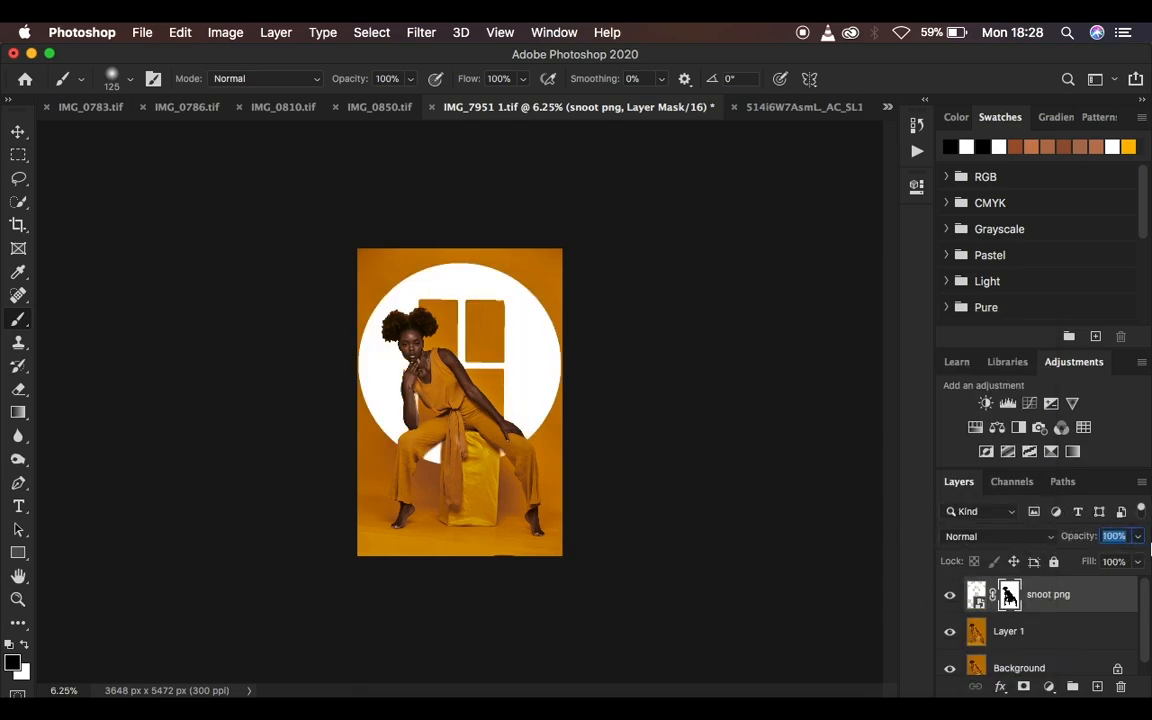
{"action": "left_click", "coordinate": [990, 537]}
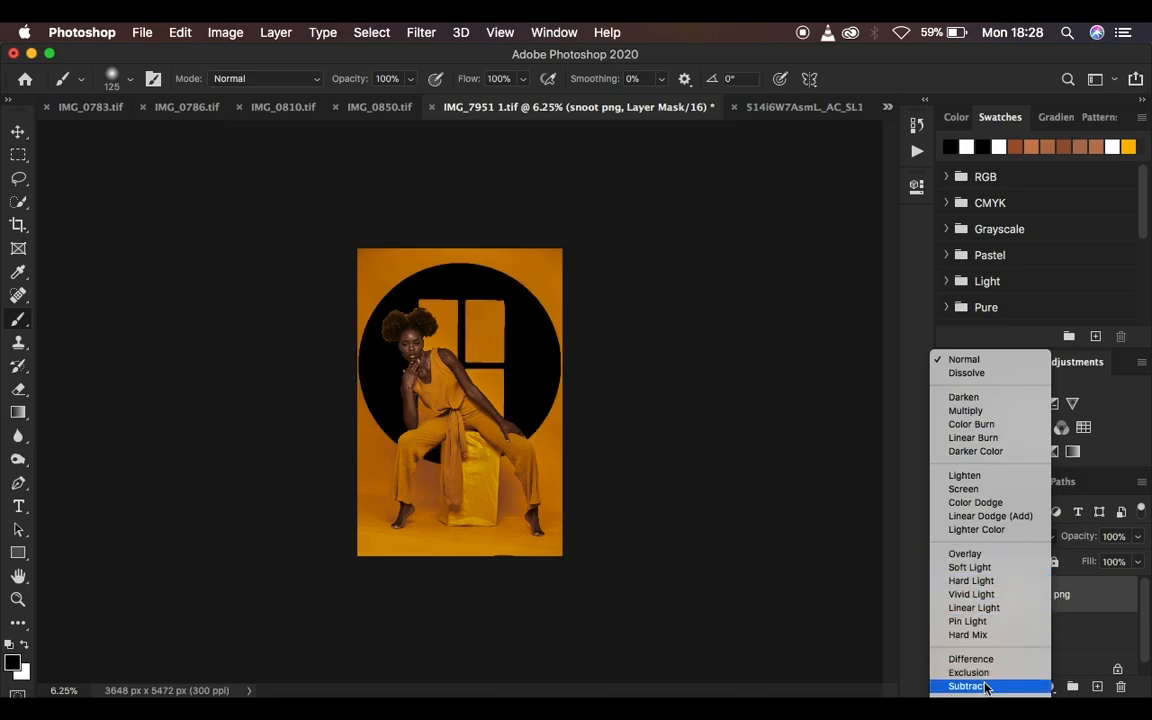
{"action": "left_click", "coordinate": [976, 559]}
{"action": "left_click_drag", "start_coordinate": [1082, 537], "coordinate": [1024, 540]}
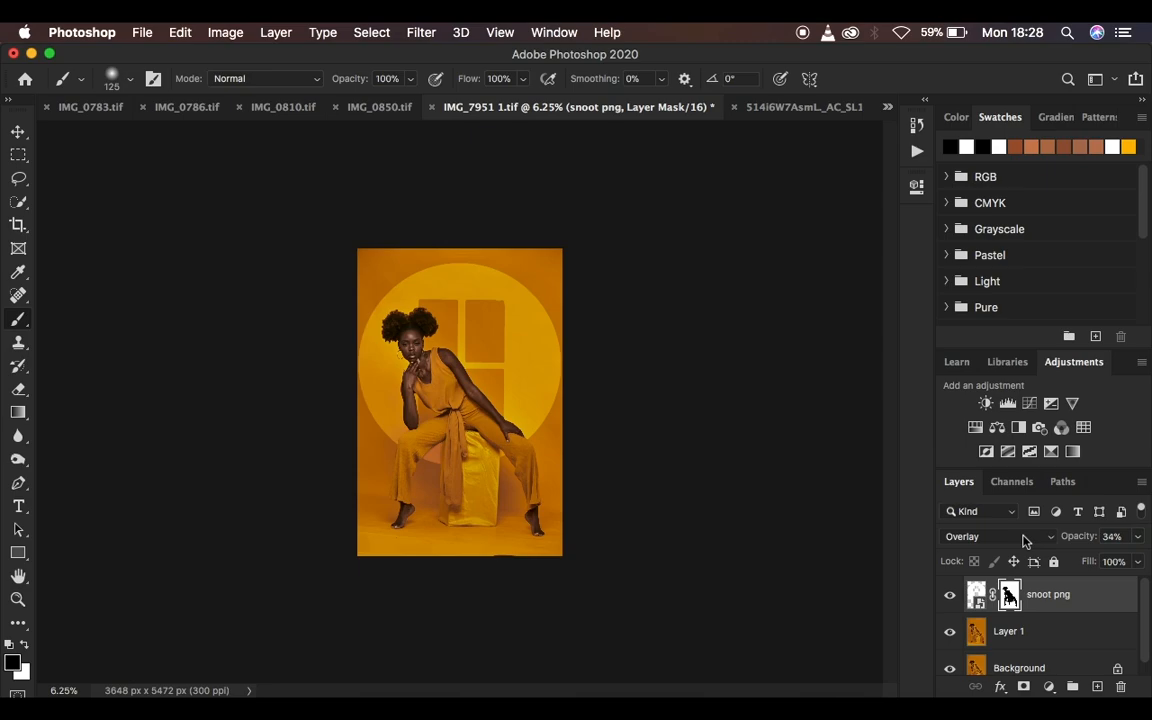
{"action": "left_click_drag", "start_coordinate": [1076, 540], "coordinate": [1070, 540]}
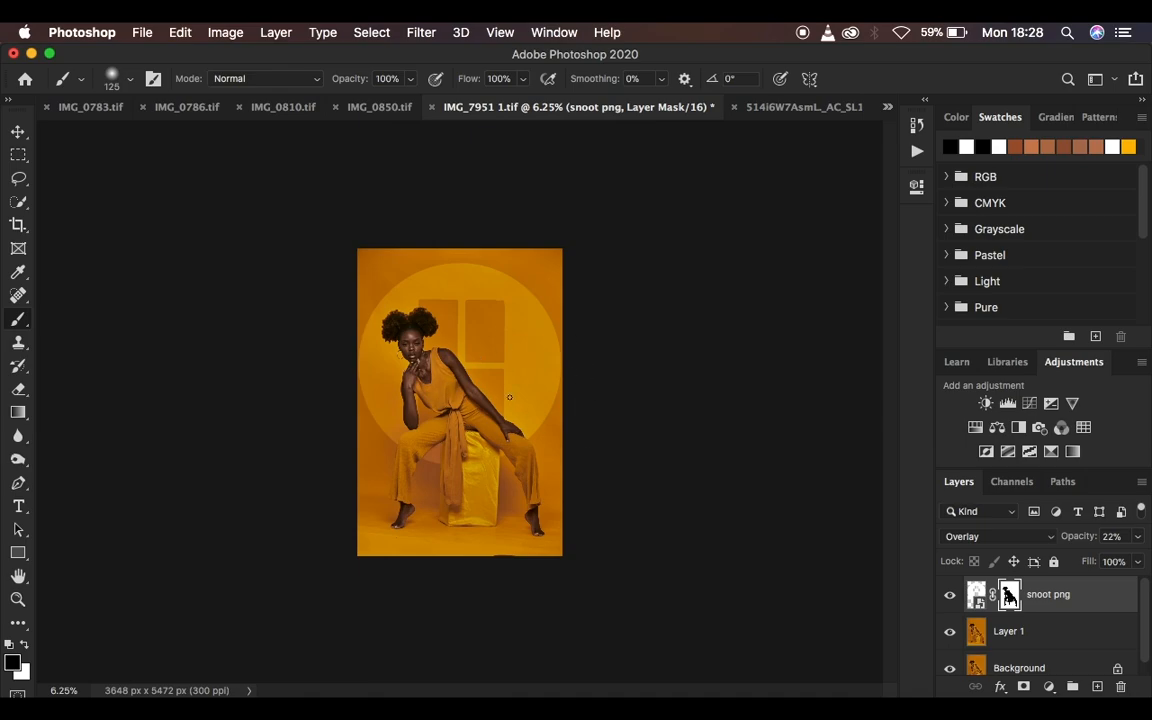
Set the snoot png layer's blend mode to Subtract and its opacity to 17%.
{"action": "left_click", "coordinate": [985, 537]}
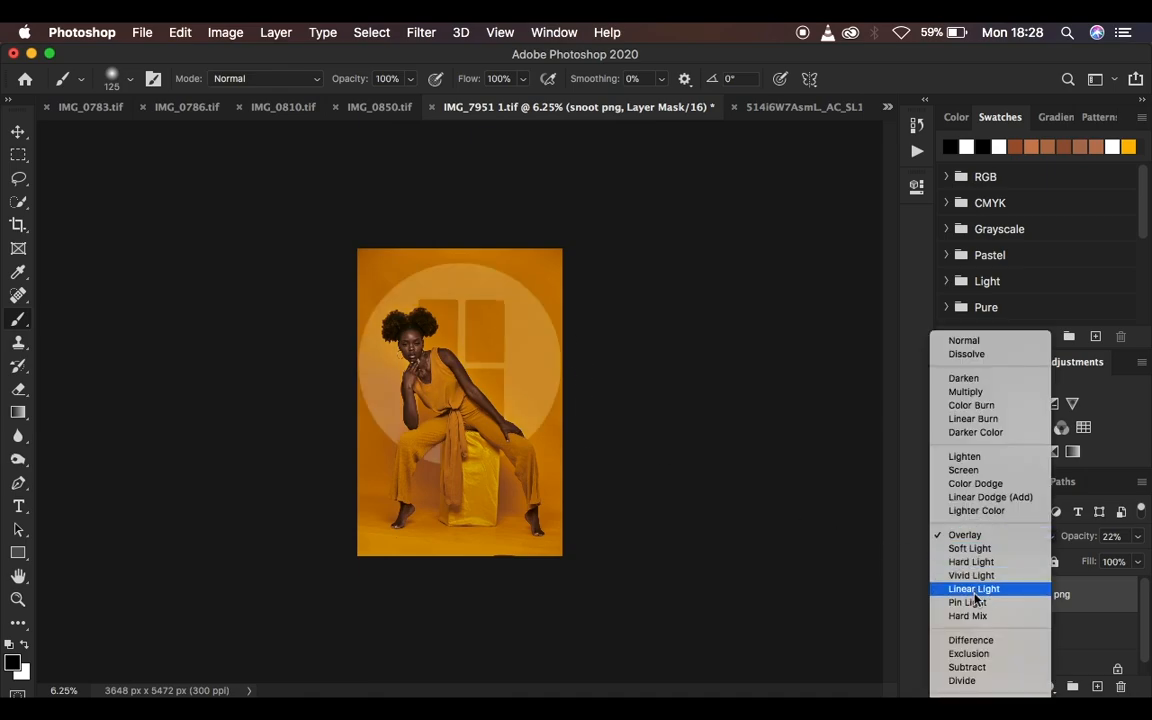
{"action": "left_click", "coordinate": [968, 666]}
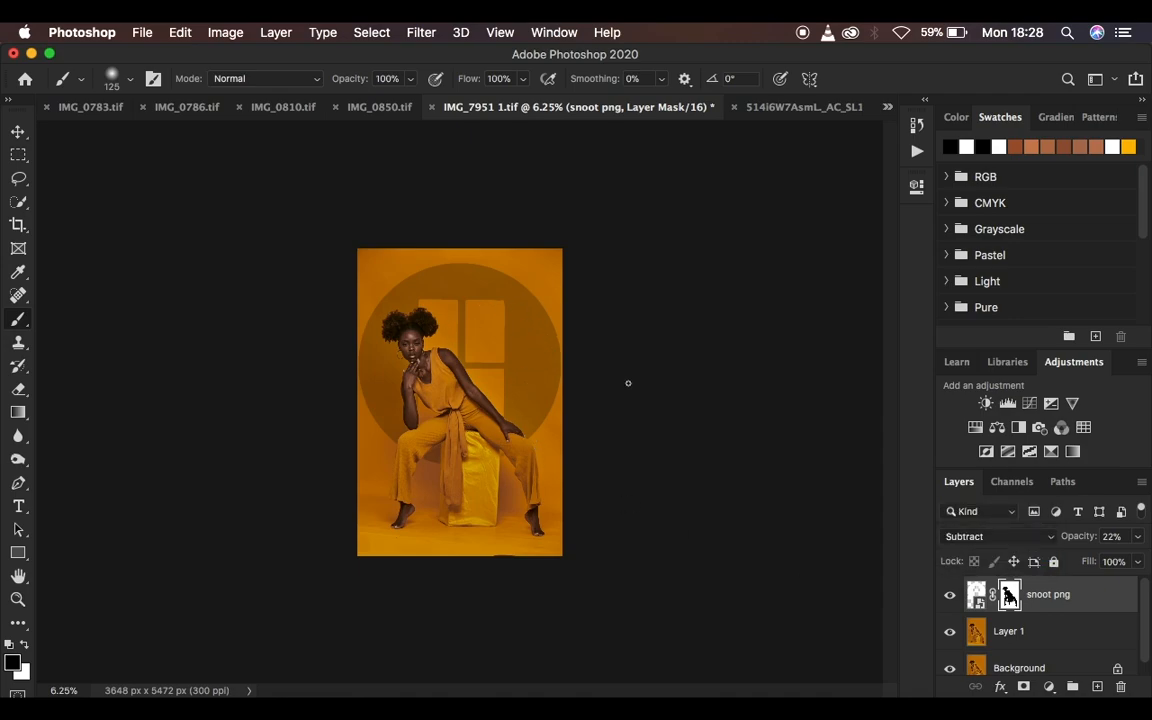
{"action": "left_click_drag", "start_coordinate": [1076, 540], "coordinate": [1079, 542]}
{"action": "left_click", "coordinate": [986, 540]}
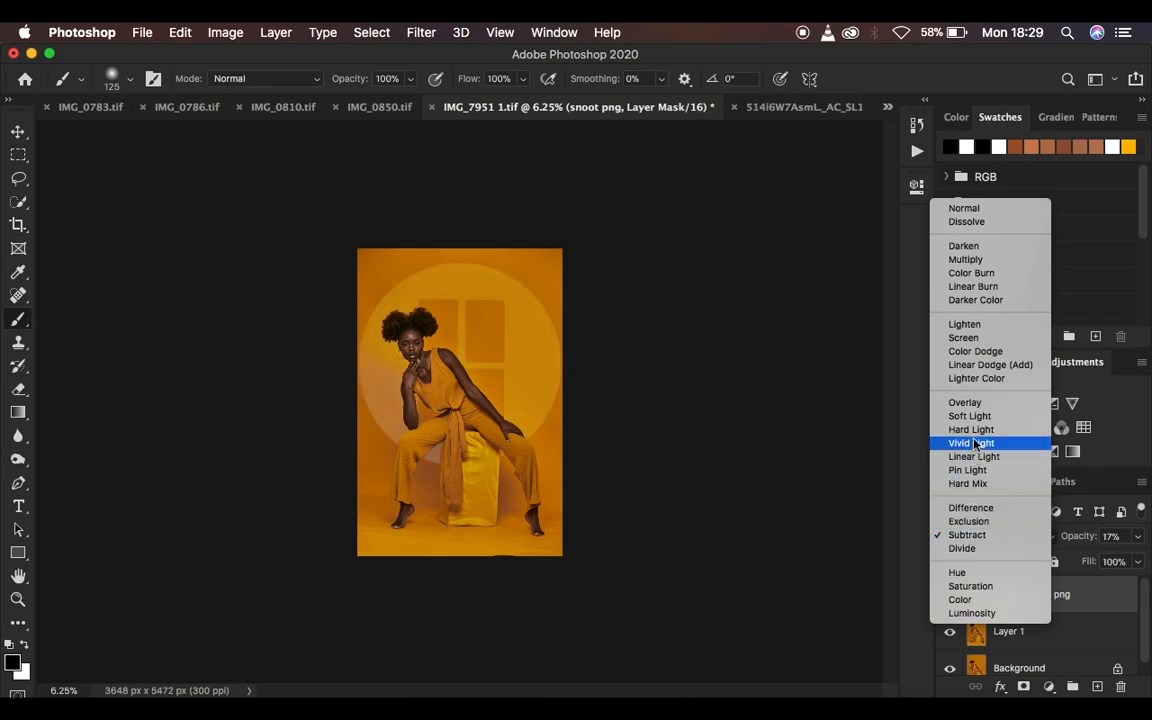
{"action": "left_click", "coordinate": [973, 536]}
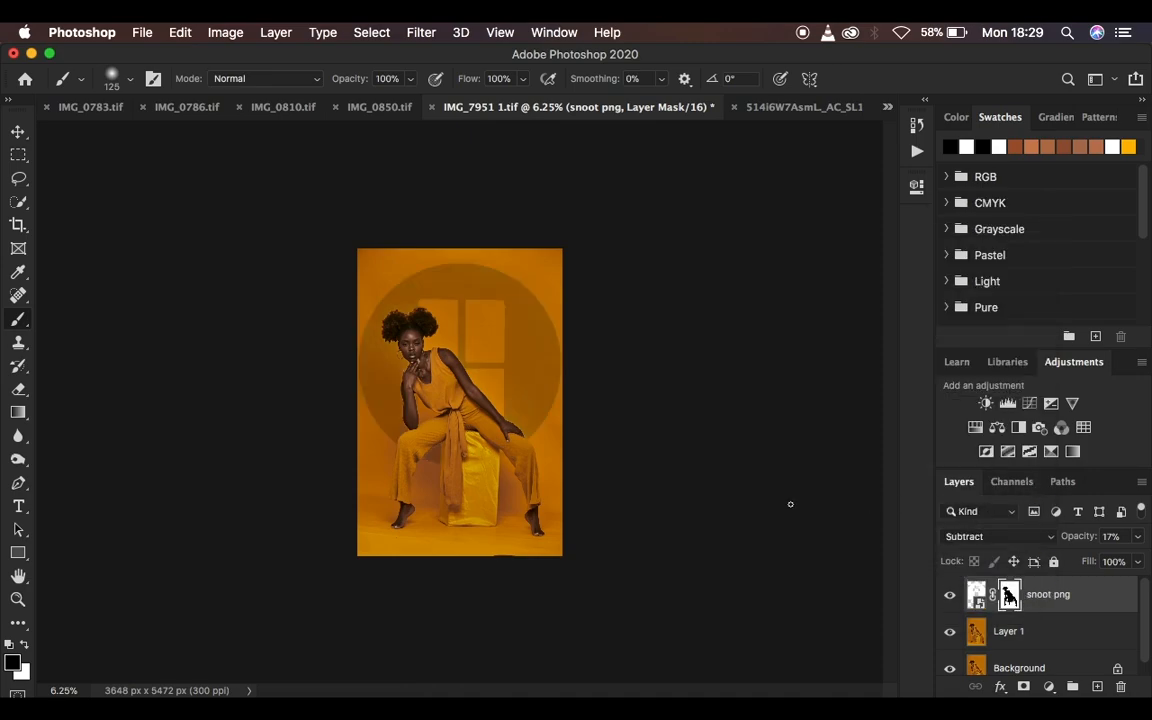
Compare the photo with and without the snoot png layer, and set the layer's opacity to 16%.
{"action": "left_click", "coordinate": [950, 595]}
{"action": "left_click", "coordinate": [950, 595]}
{"action": "left_click", "coordinate": [950, 595]}
{"action": "left_click", "coordinate": [950, 595]}
{"action": "left_click_drag", "start_coordinate": [1077, 538], "coordinate": [1077, 540]}
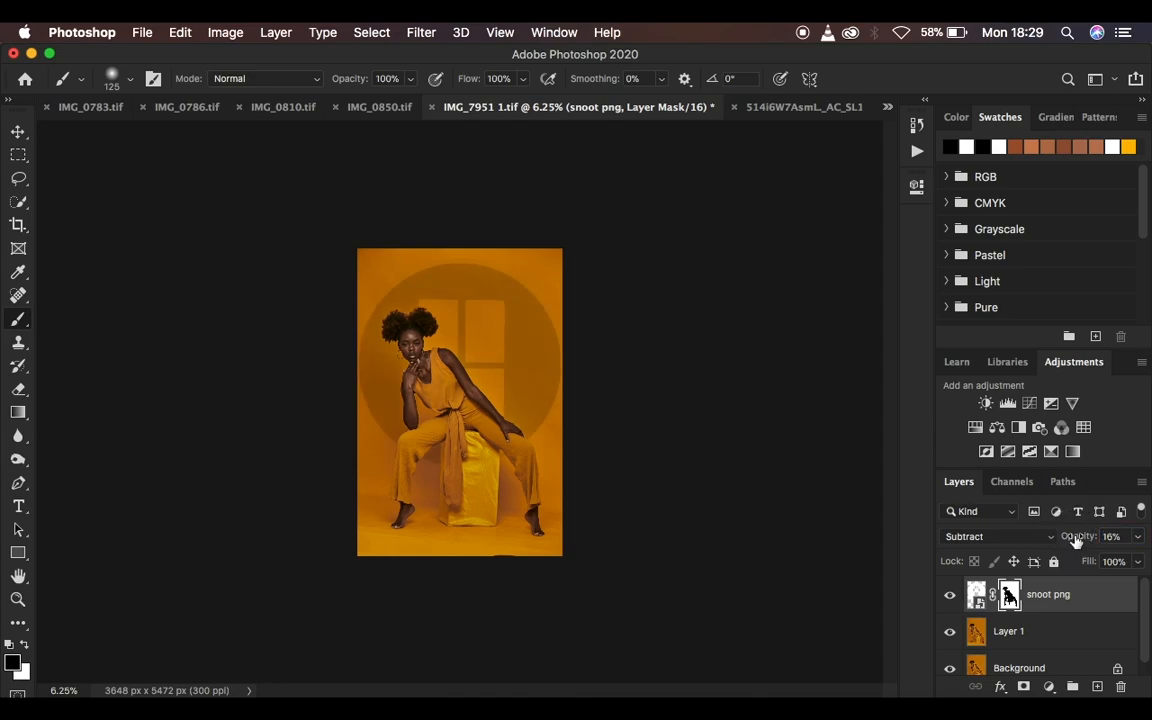